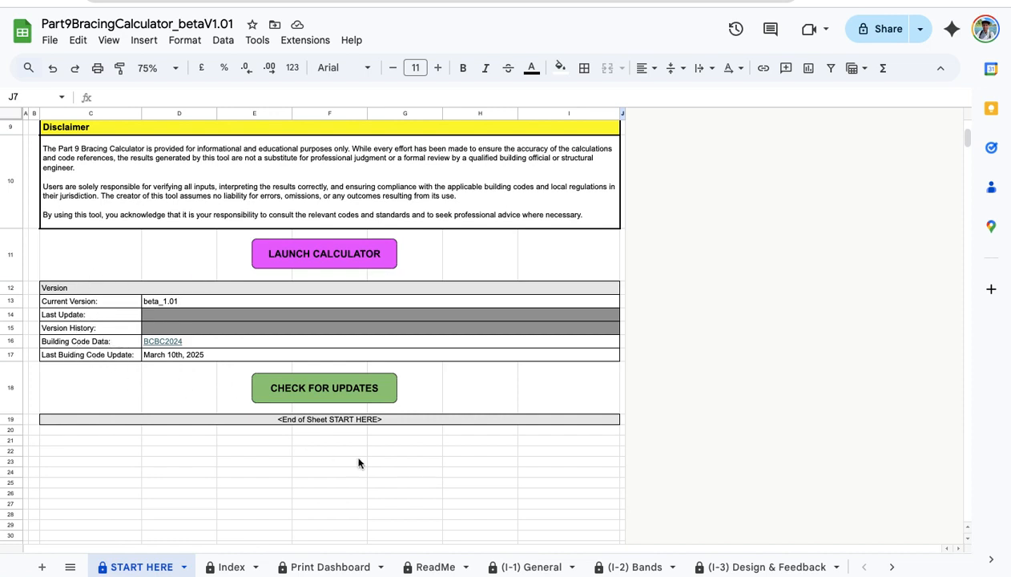
Launch the bracing calculator from START HERE and start a reset of the General inputs.
scroll(227, 429, "up", 5)
scroll(214, 440, "down", 3)
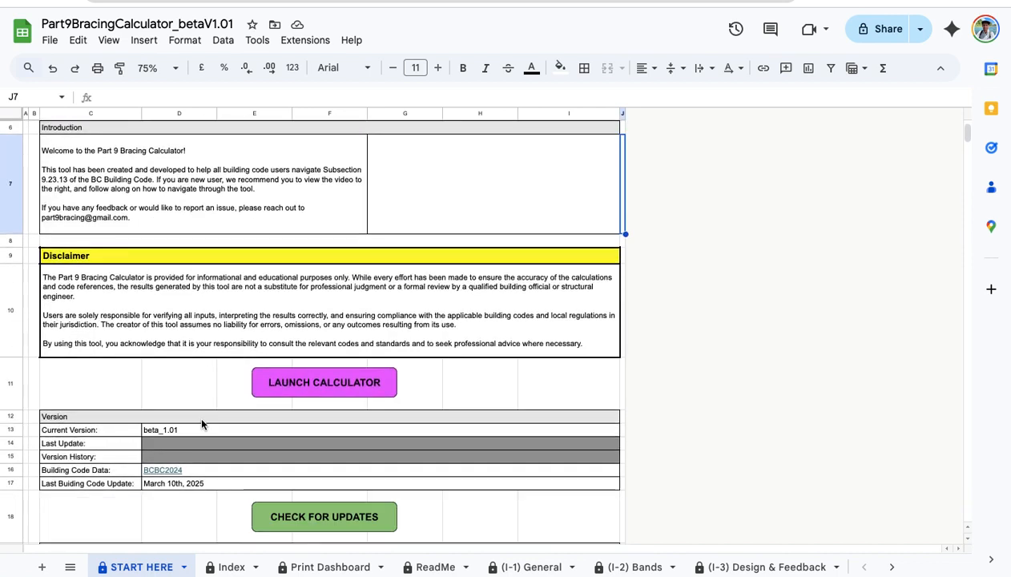
left_click(313, 382)
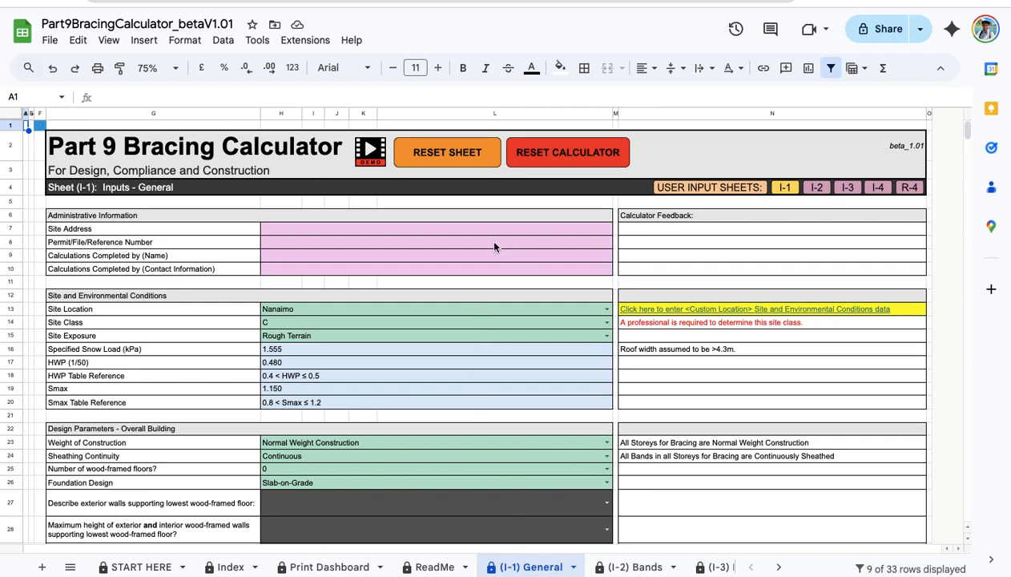
left_click(542, 160)
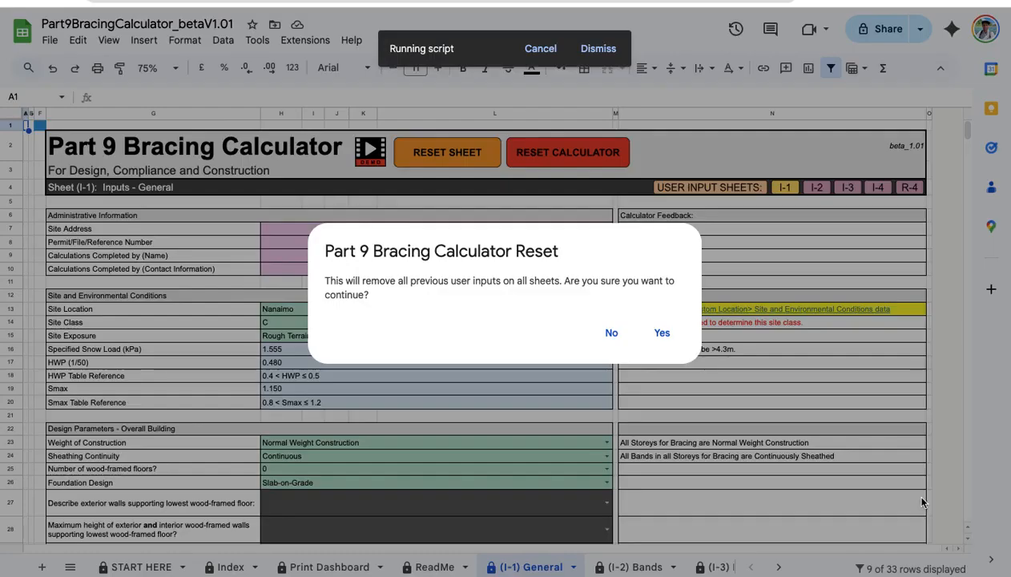
Confirm wiping all user inputs and acknowledge the 'Calculator has been reset' message.
left_click(662, 333)
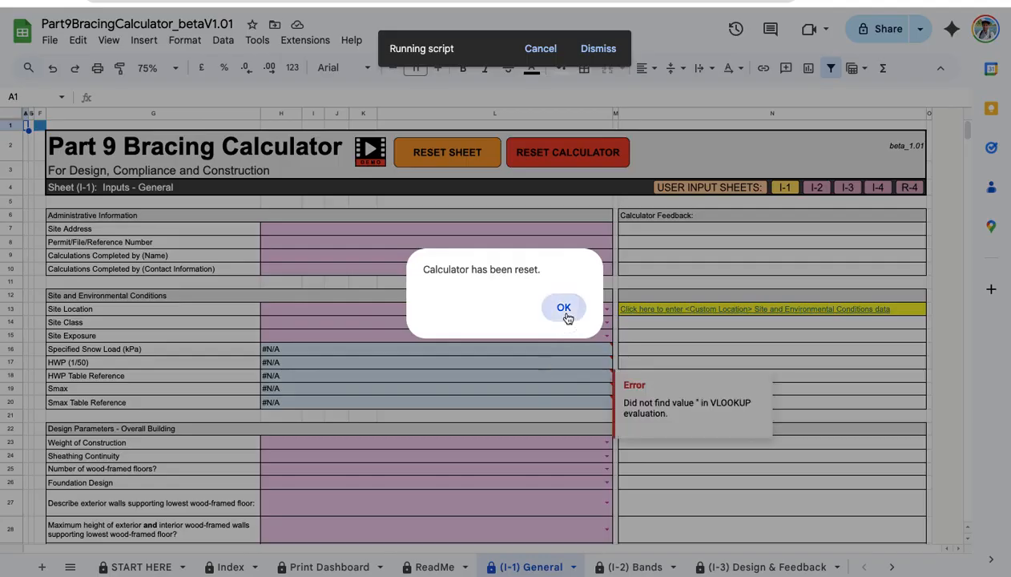
left_click(564, 308)
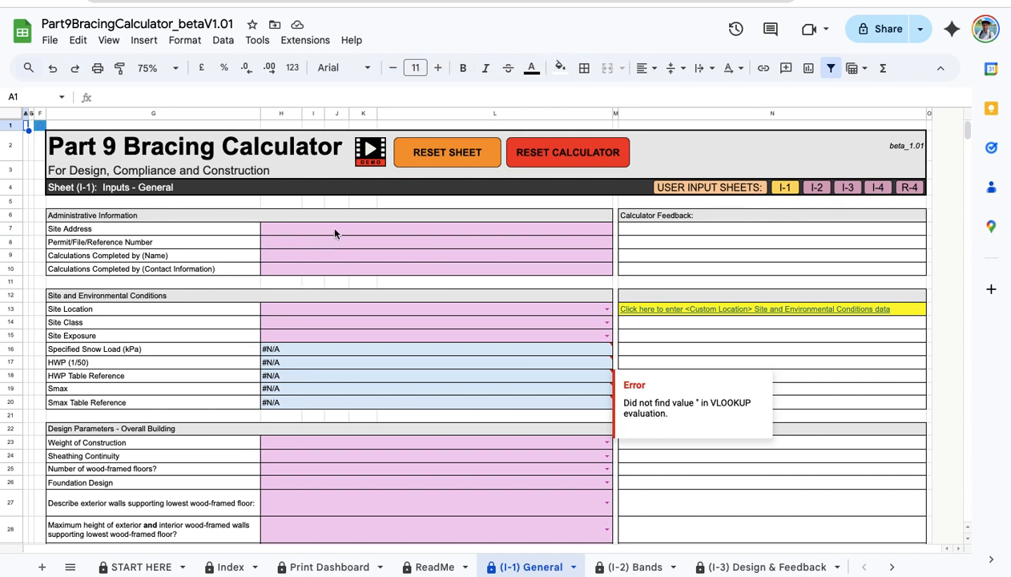
left_click(384, 229)
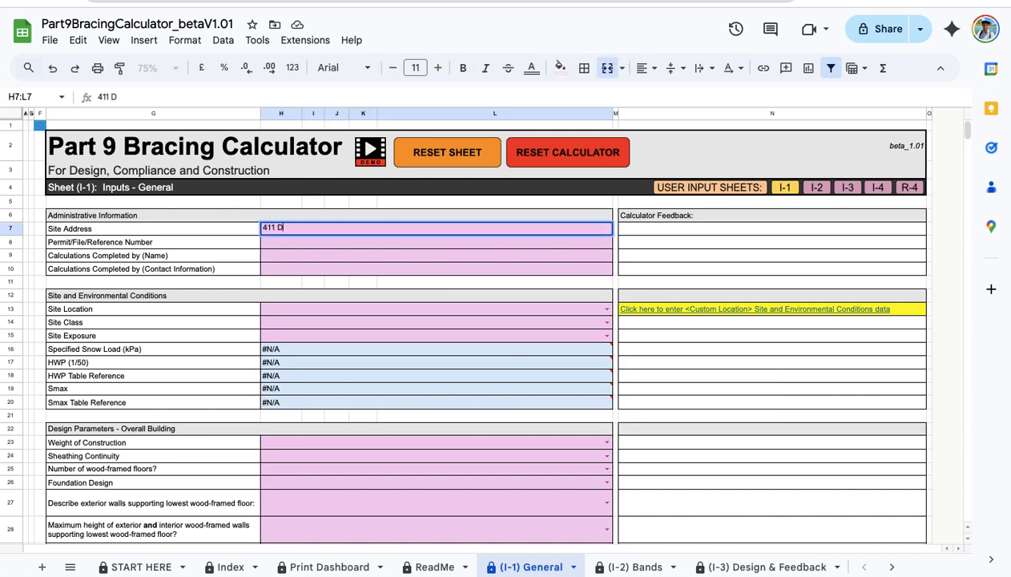
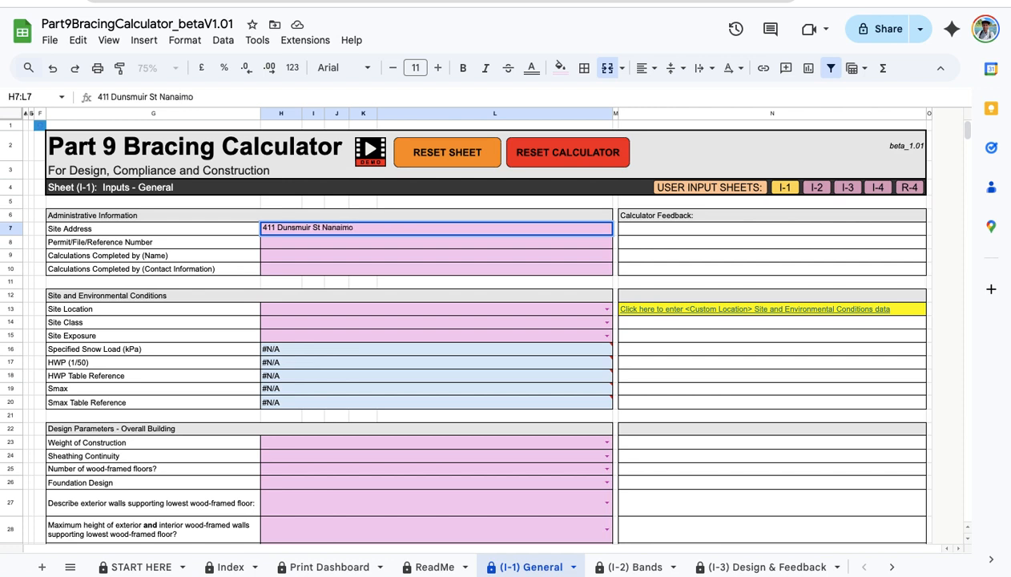
Enter the site's street address and the permit number in Administrative Information.
key("Return")
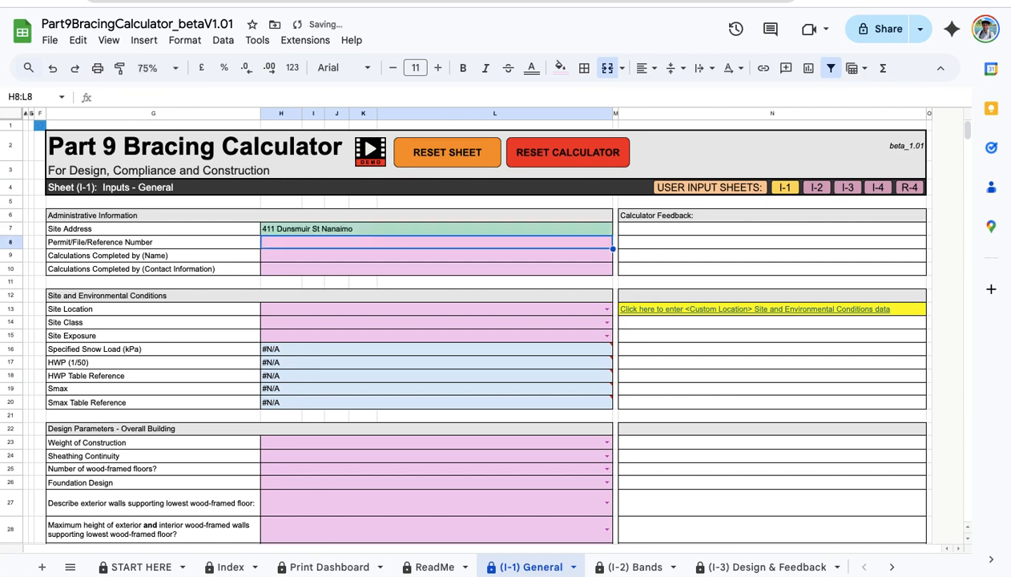
type("123456")
key("Return")
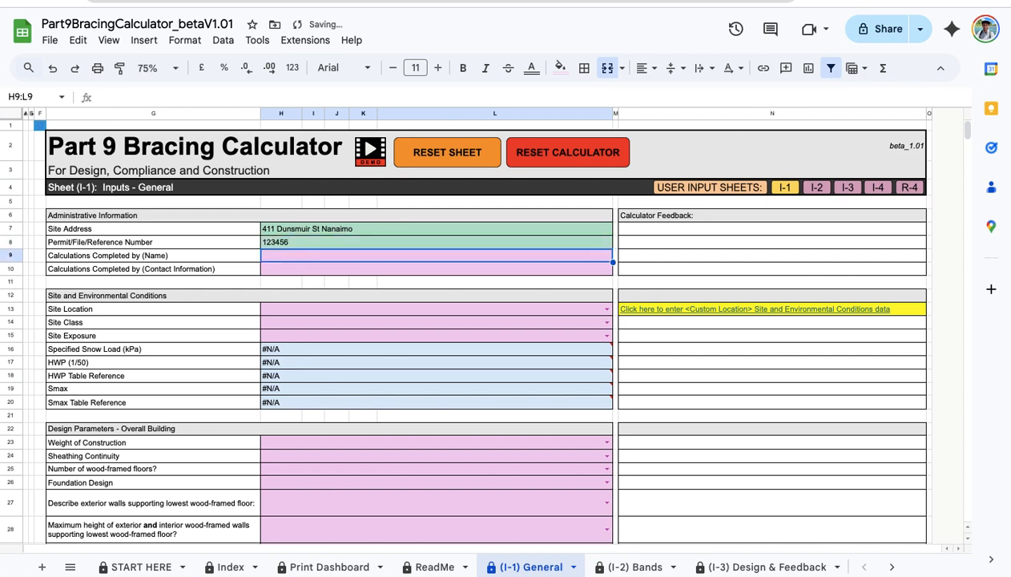
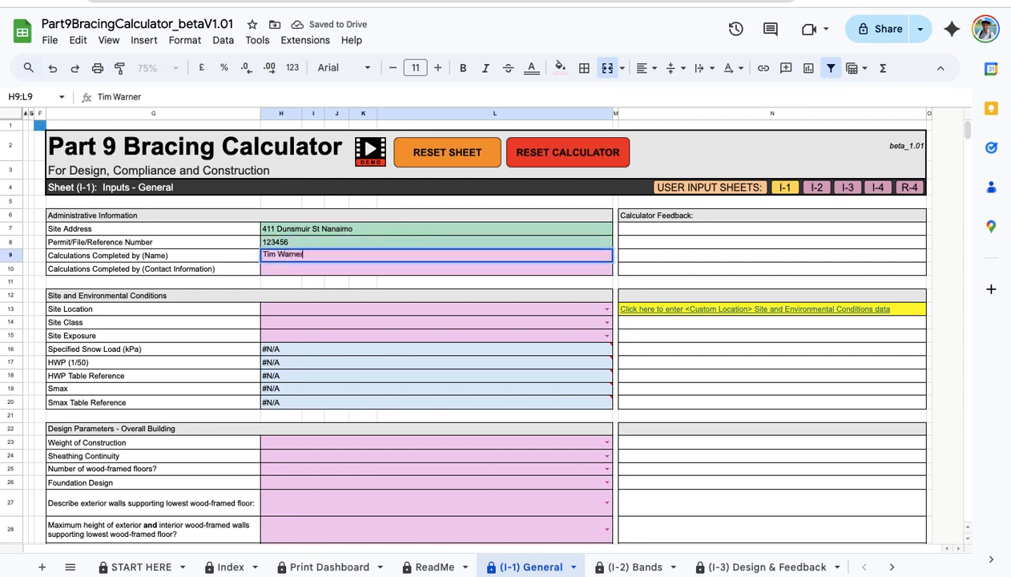
Fill in the preparer's full name and contact e-mail.
key("Return")
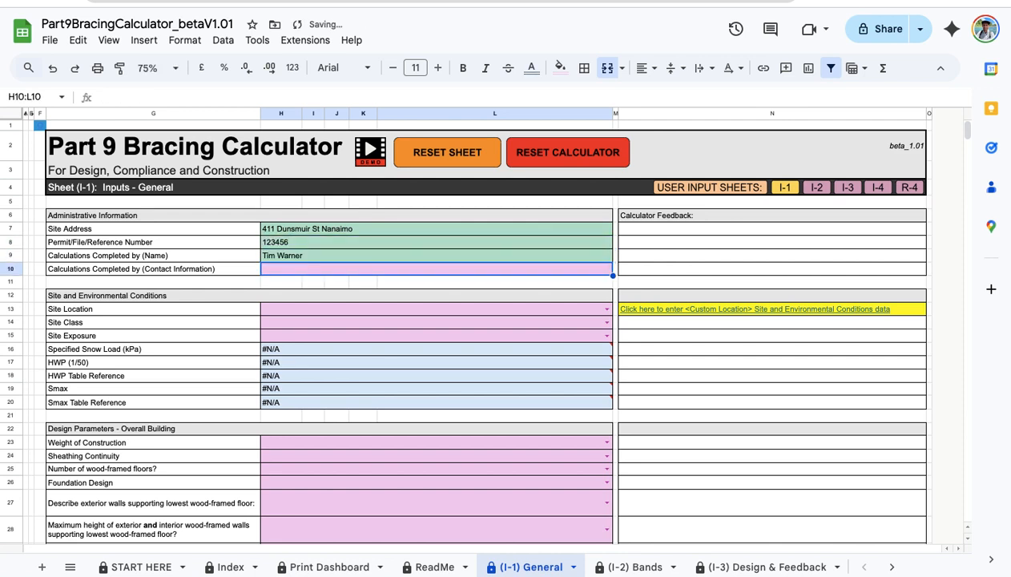
key("Tab")
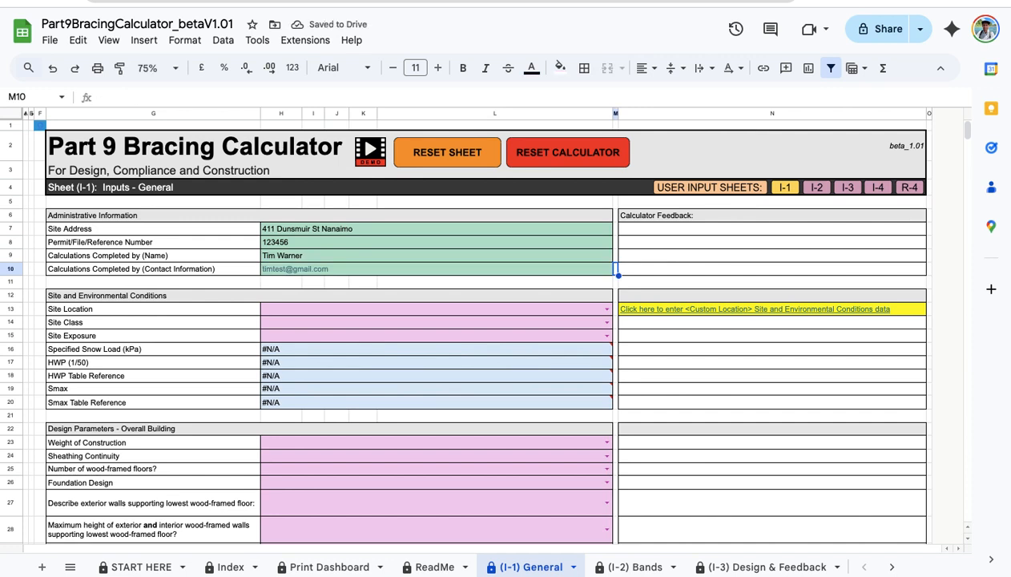
key("Down")
key("Left")
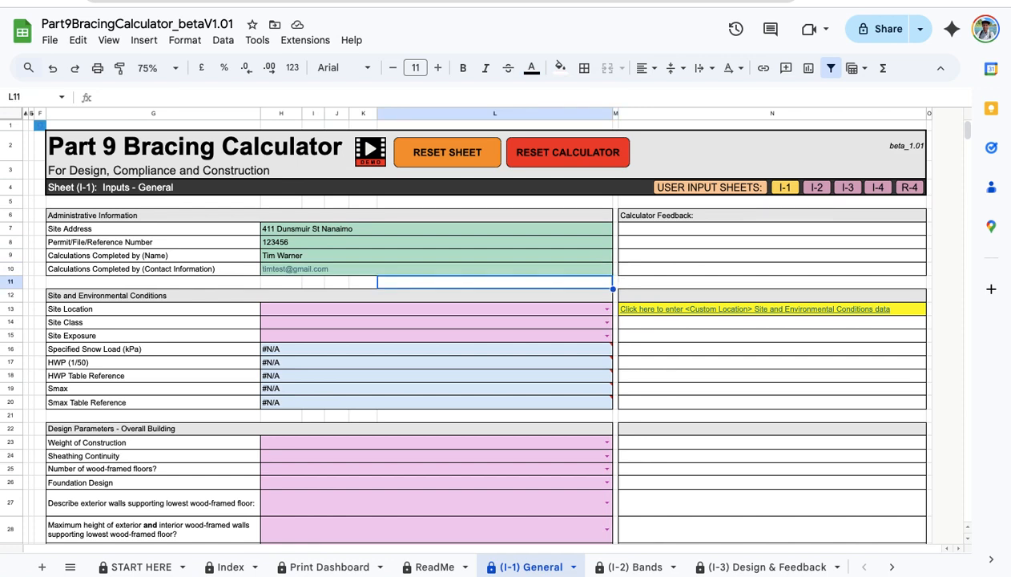
key("Left")
Set Site Location to Nanaimo, Site Class C and Exposure Rough Terrain.
key("Down")
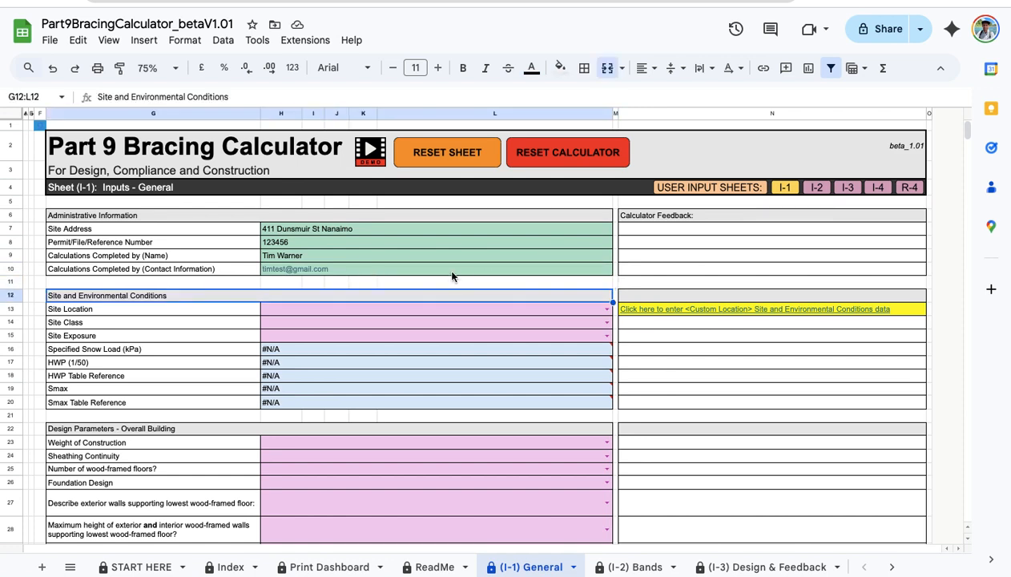
key("Down")
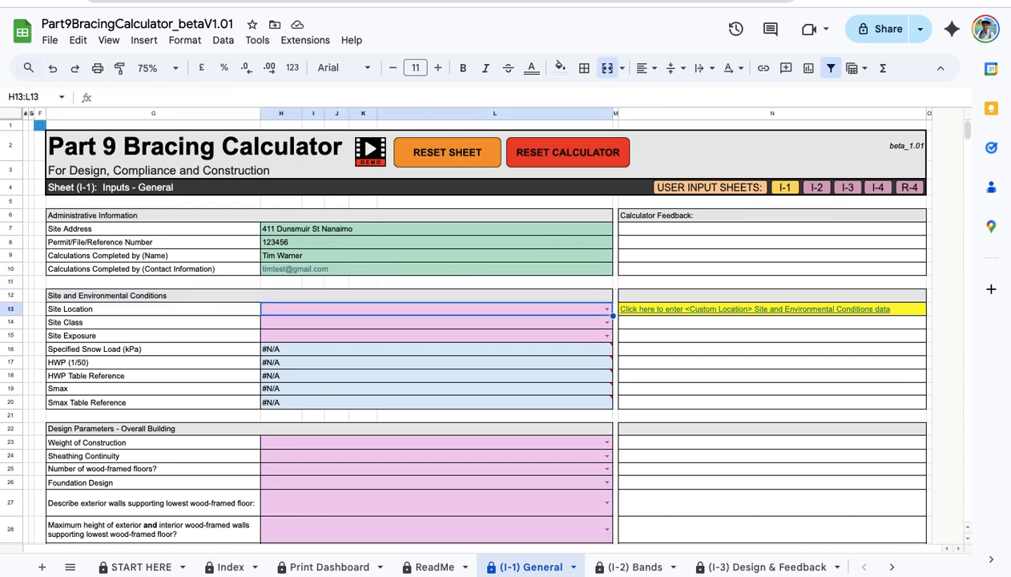
type("n")
left_click(321, 366)
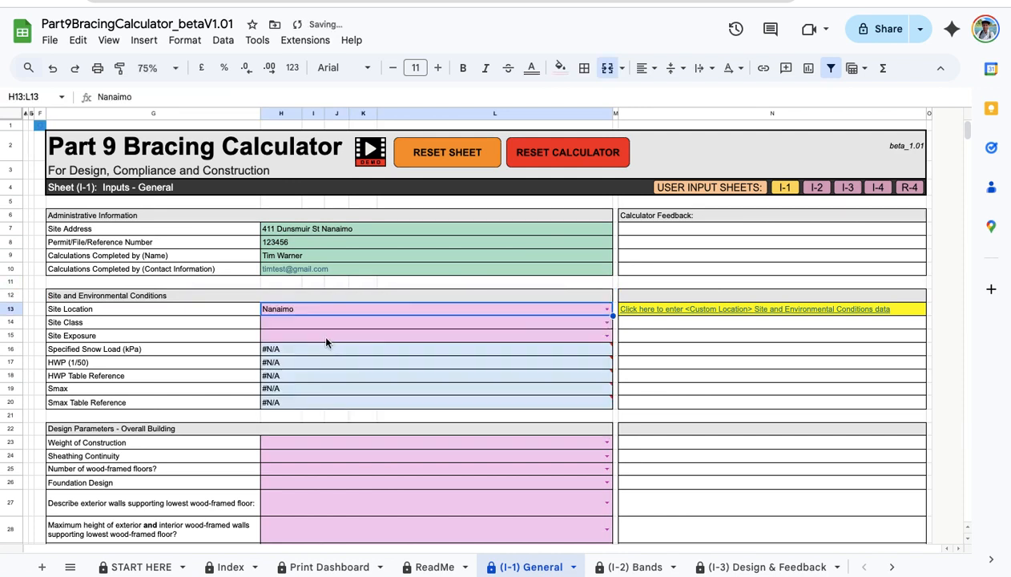
left_click(335, 325)
type("c")
left_click(328, 334)
left_click(325, 337)
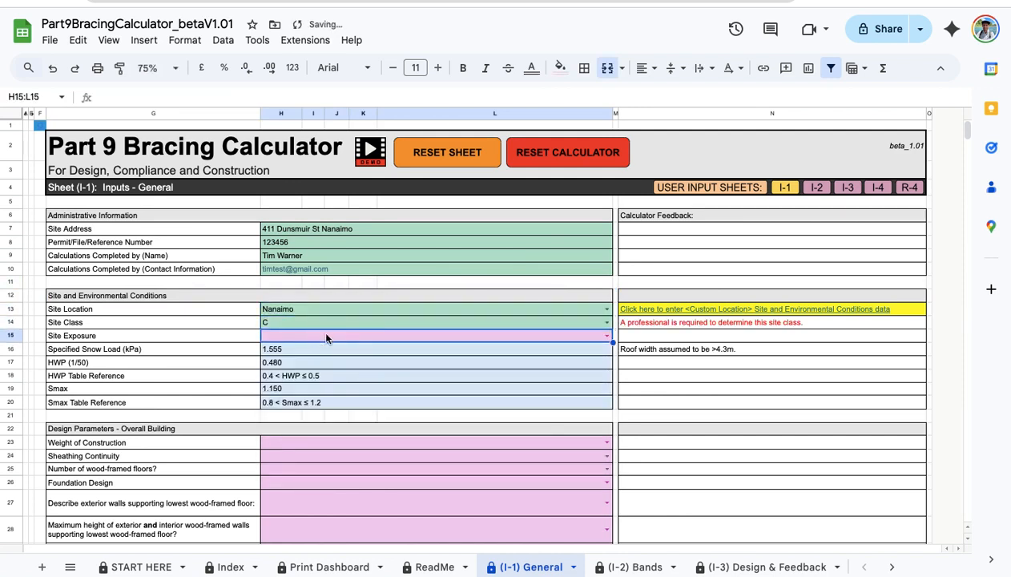
type("ro")
left_click(336, 353)
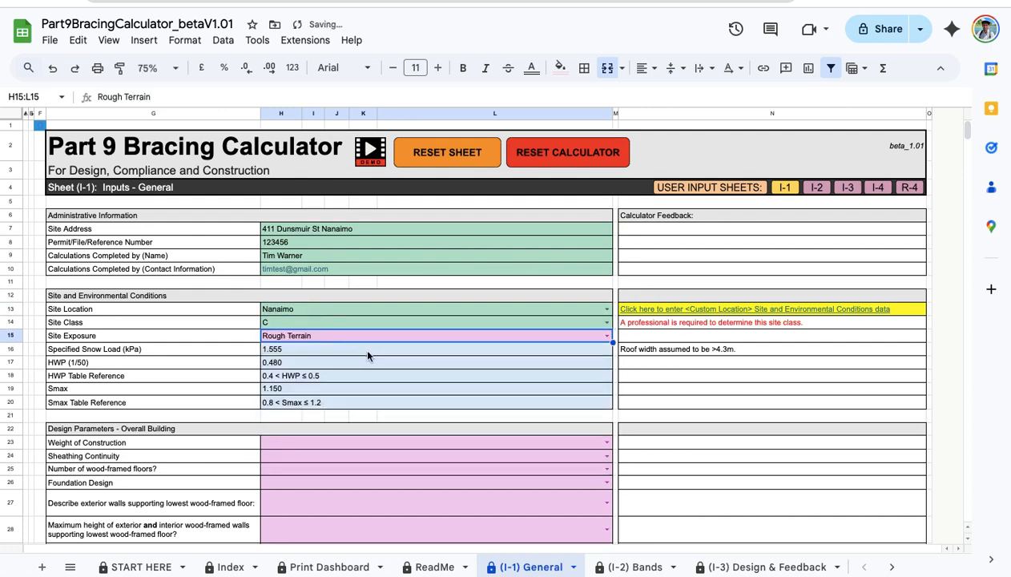
Choose Normal Weight Construction, Continuous sheathing, 0 wood-framed floors and Slab-on-Grade foundation.
scroll(352, 352, "down", 1)
scroll(337, 417, "down", 1)
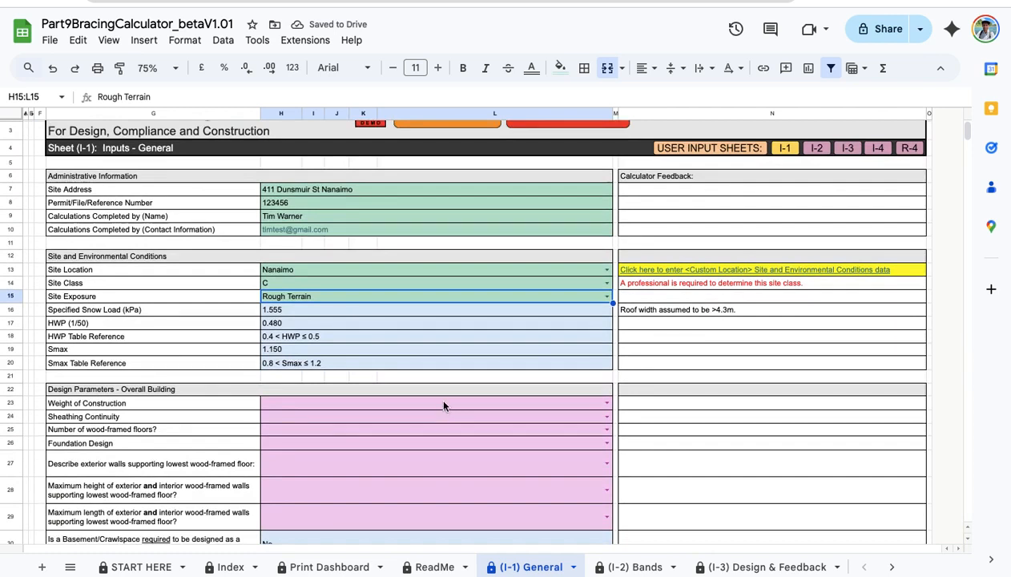
left_click(443, 406)
type("n")
left_click(340, 417)
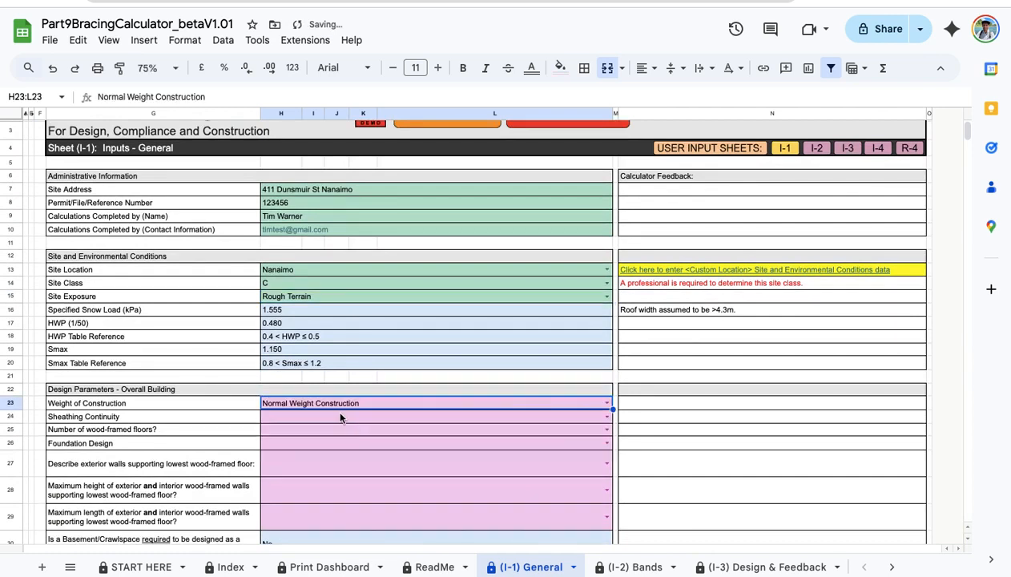
left_click(340, 417)
type("c")
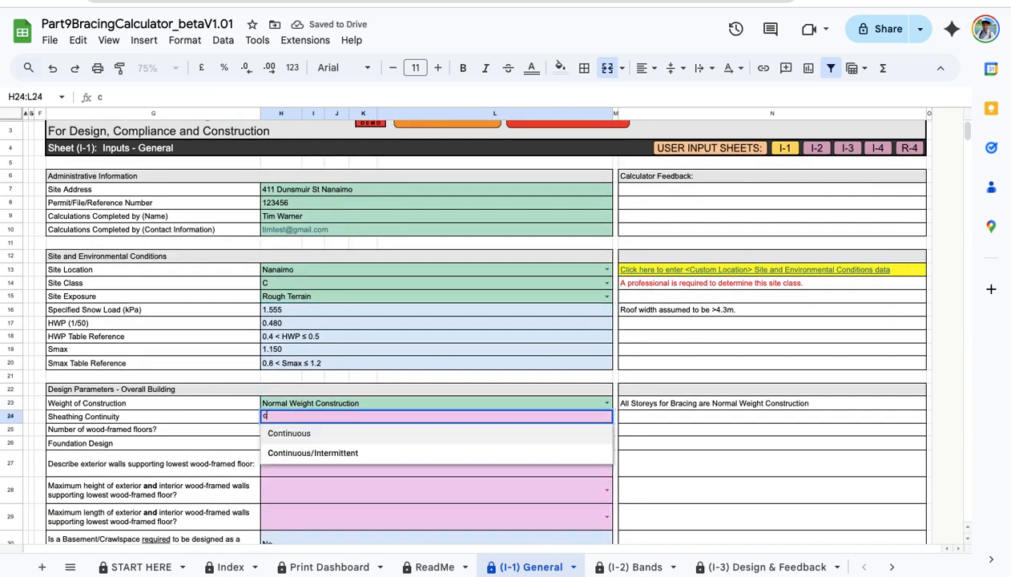
left_click(324, 434)
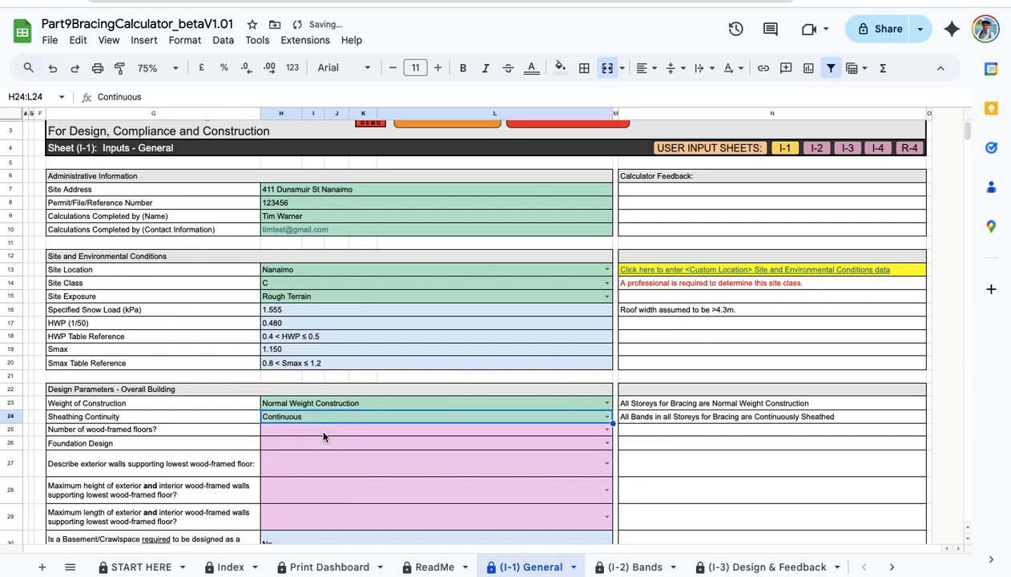
left_click(323, 434)
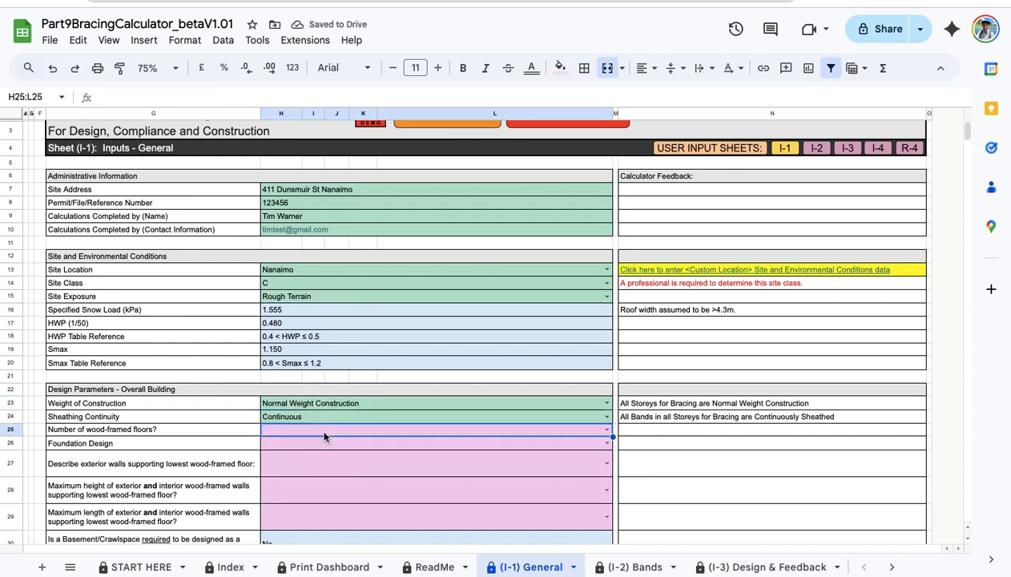
left_click(323, 436)
type("0")
left_click(319, 441)
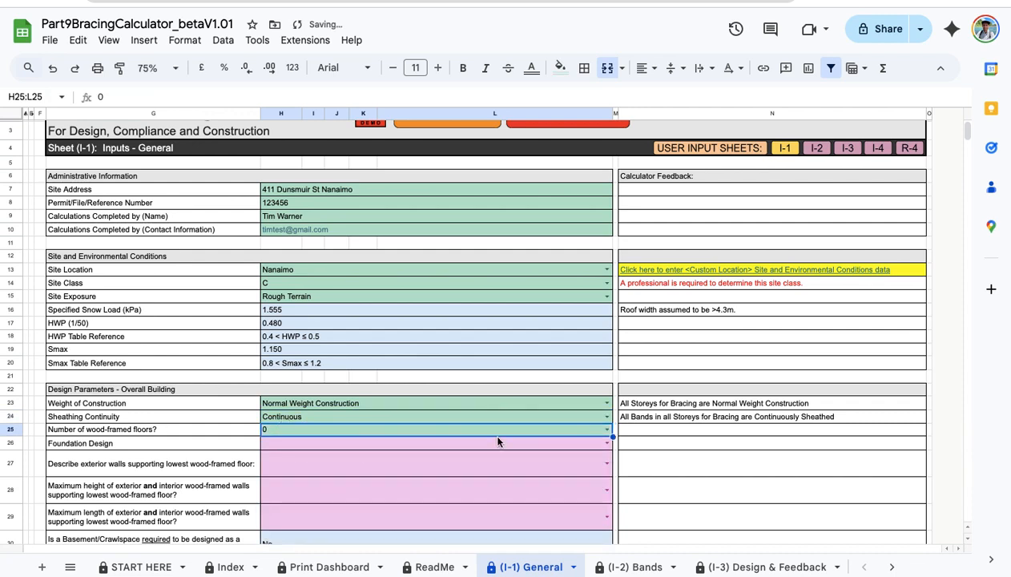
left_click(496, 447)
left_click(345, 459)
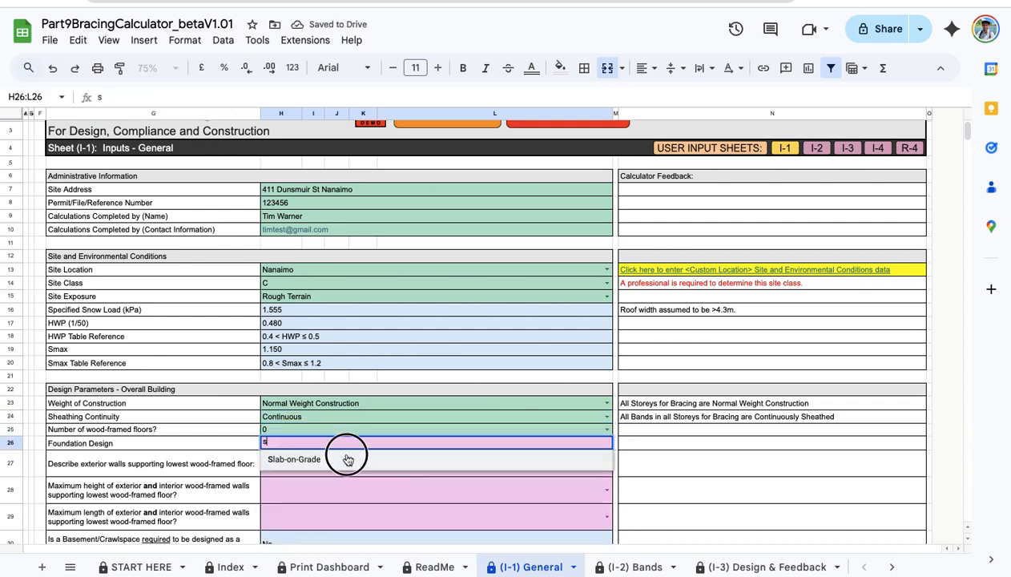
Toggle the filter to hide unused storey rows, leaving only roof-only inputs.
scroll(778, 408, "down", 3)
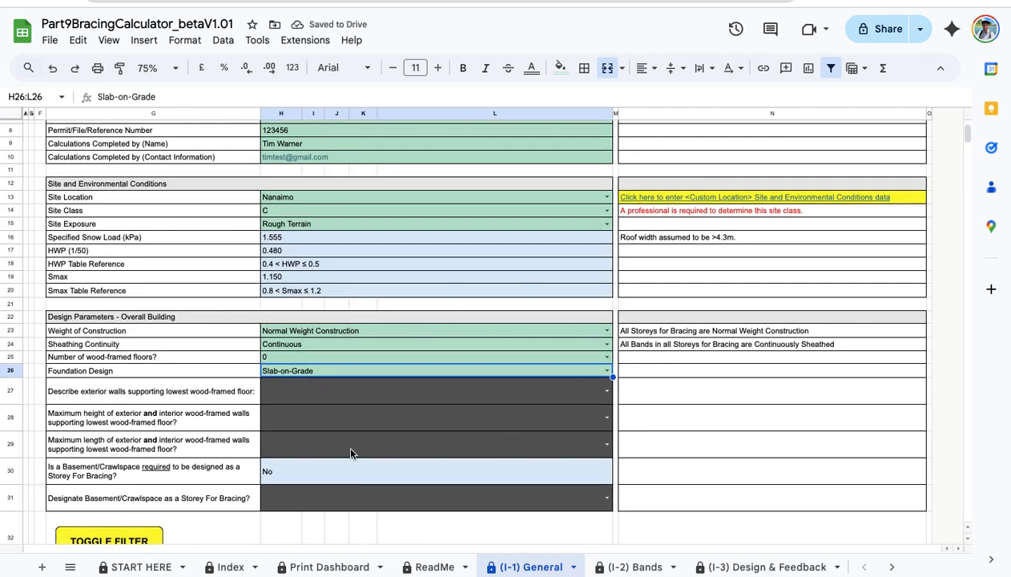
scroll(481, 409, "down", 5)
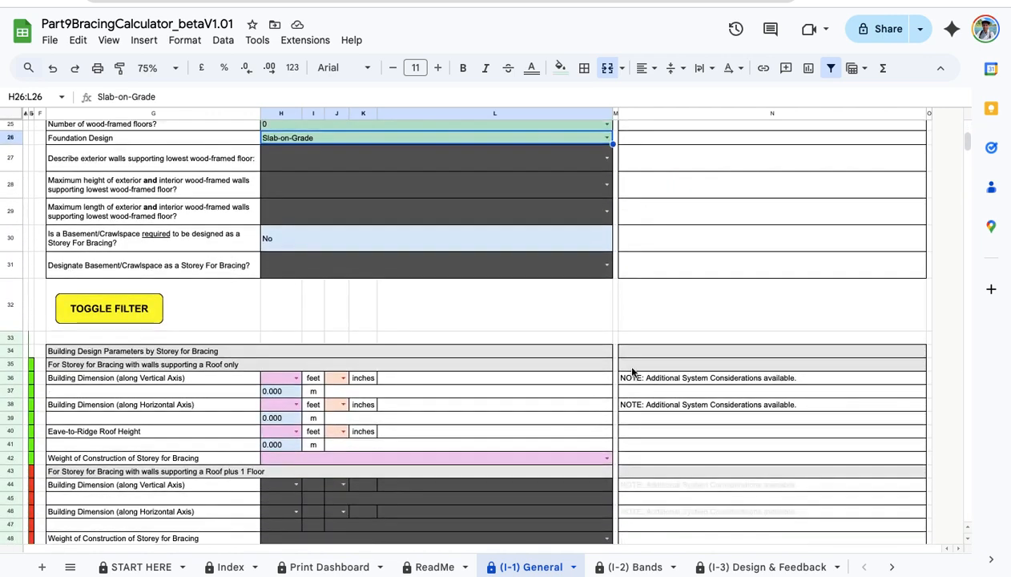
scroll(632, 371, "down", 1)
scroll(131, 365, "down", 1)
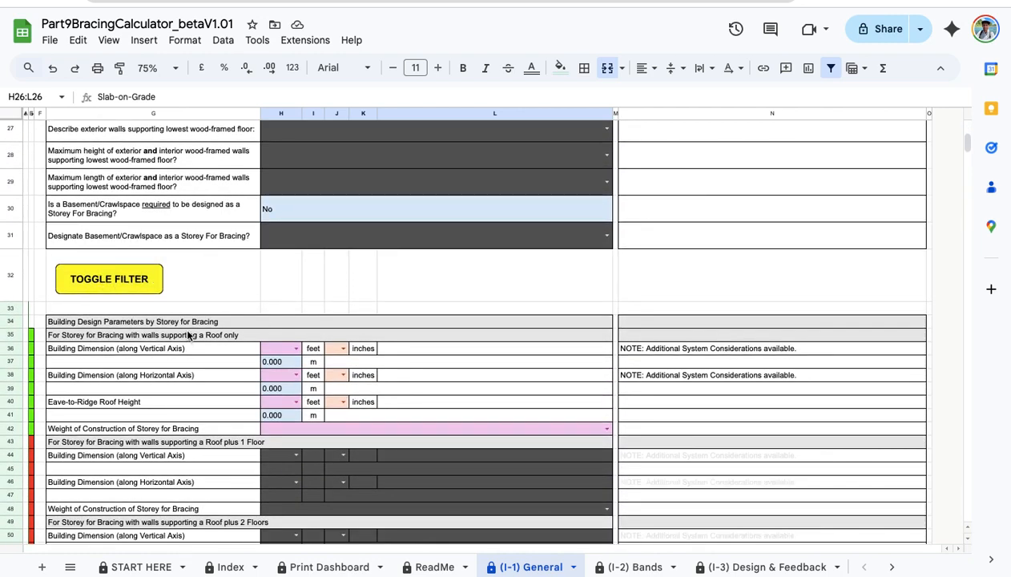
left_click(133, 283)
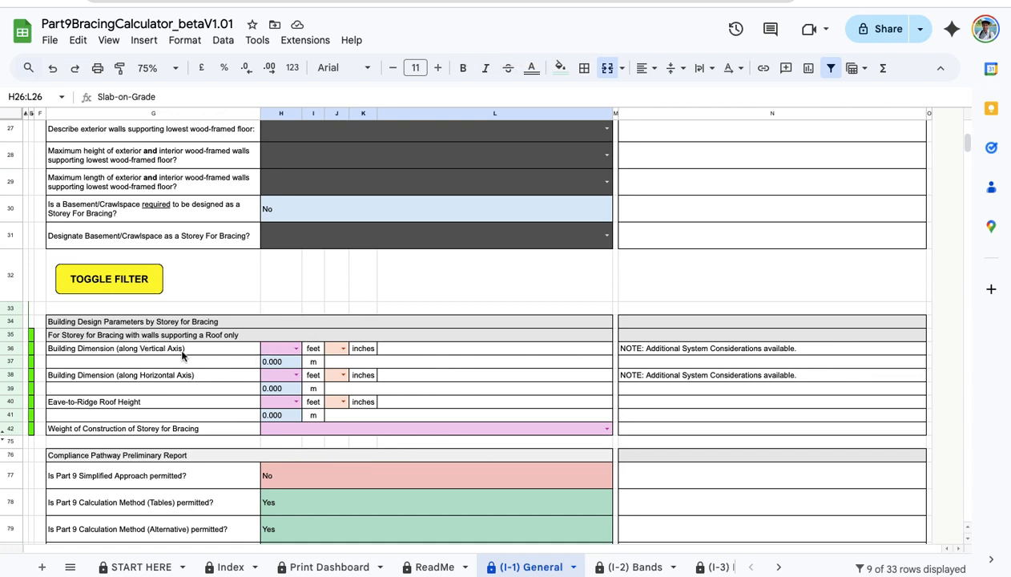
Enter roof-only building dimensions of 38 ft and 40 ft.
left_click(295, 350)
type("38")
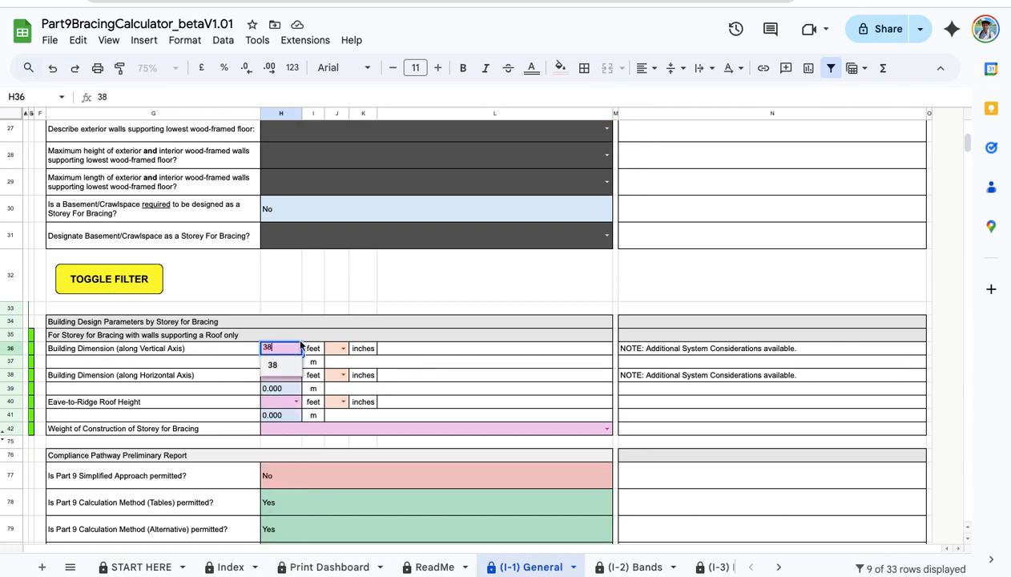
key("Return")
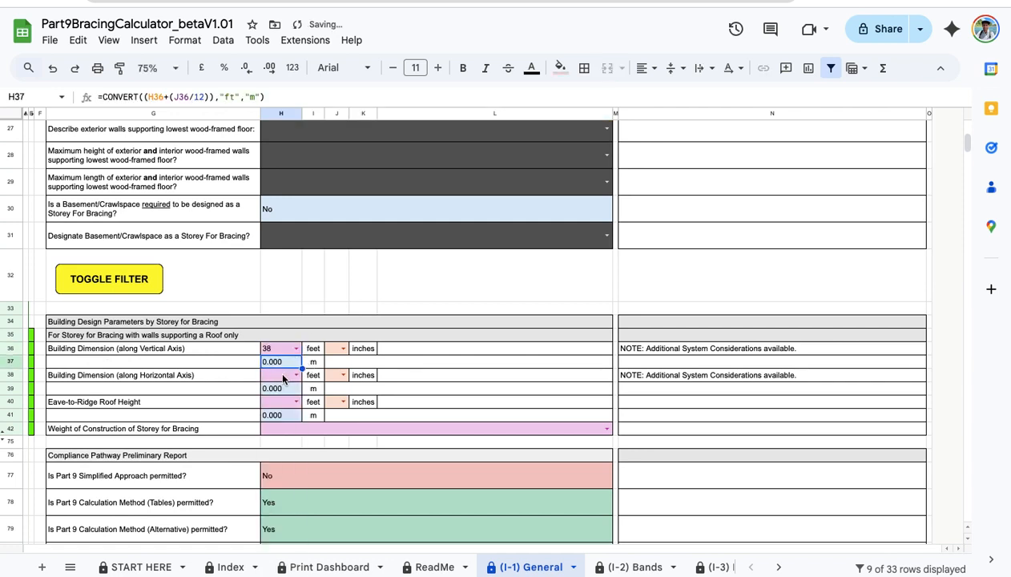
left_click(282, 375)
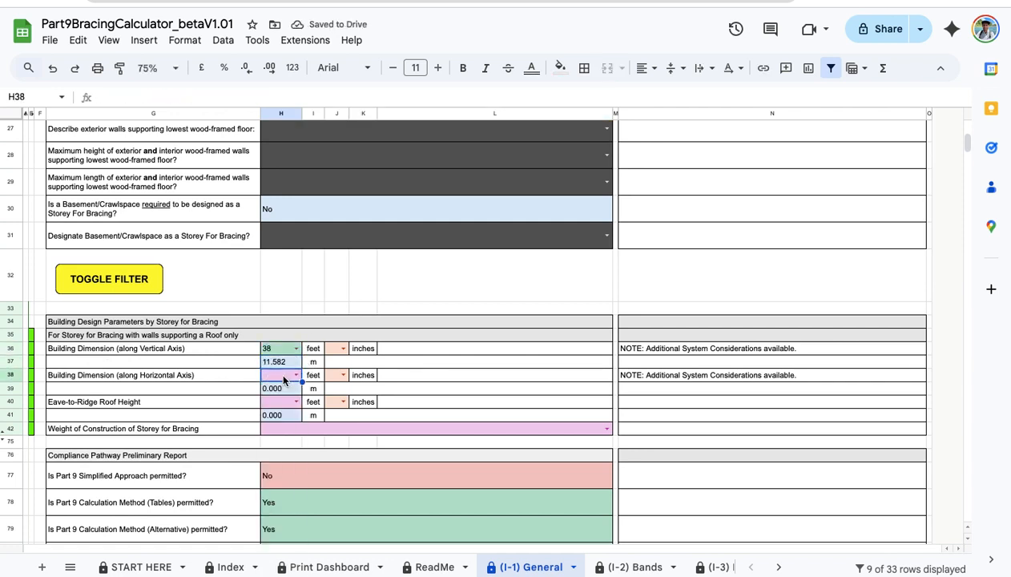
type("40")
key("Return")
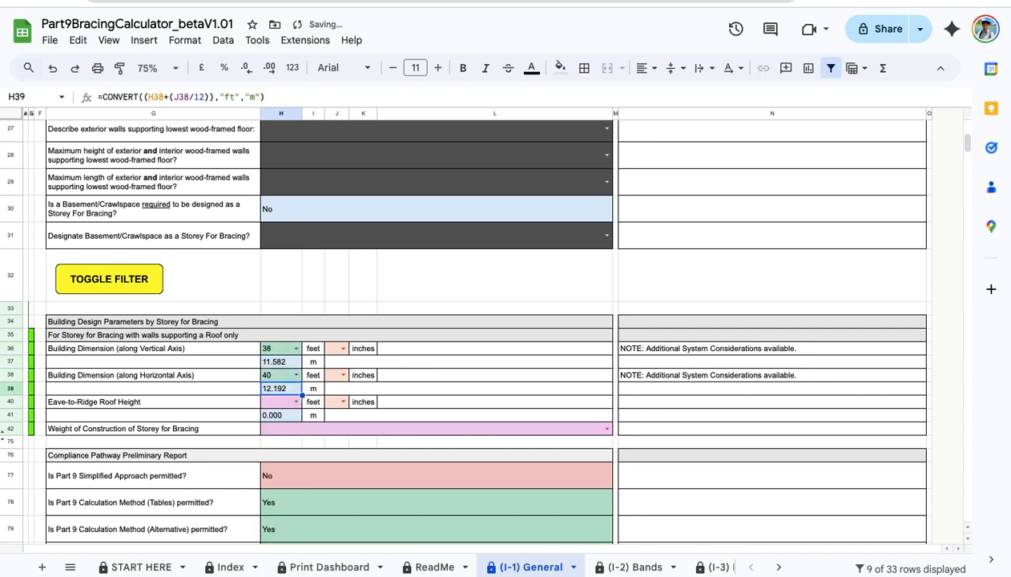
Set the eave-to-ridge height to 6 ft 6 in and the storey weight to Normal Weight Construction.
left_click(280, 405)
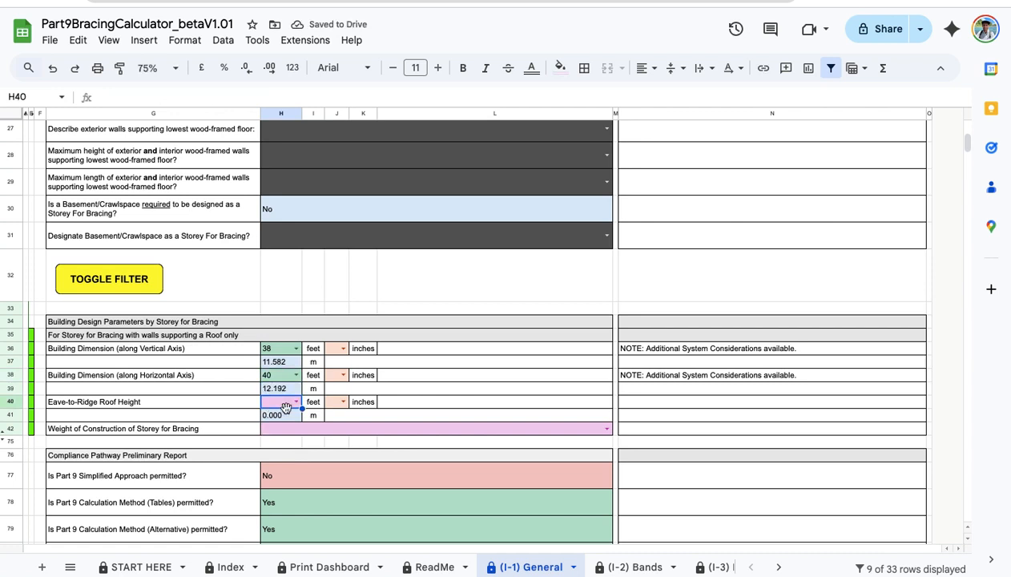
type("6")
left_click(333, 400)
type("6")
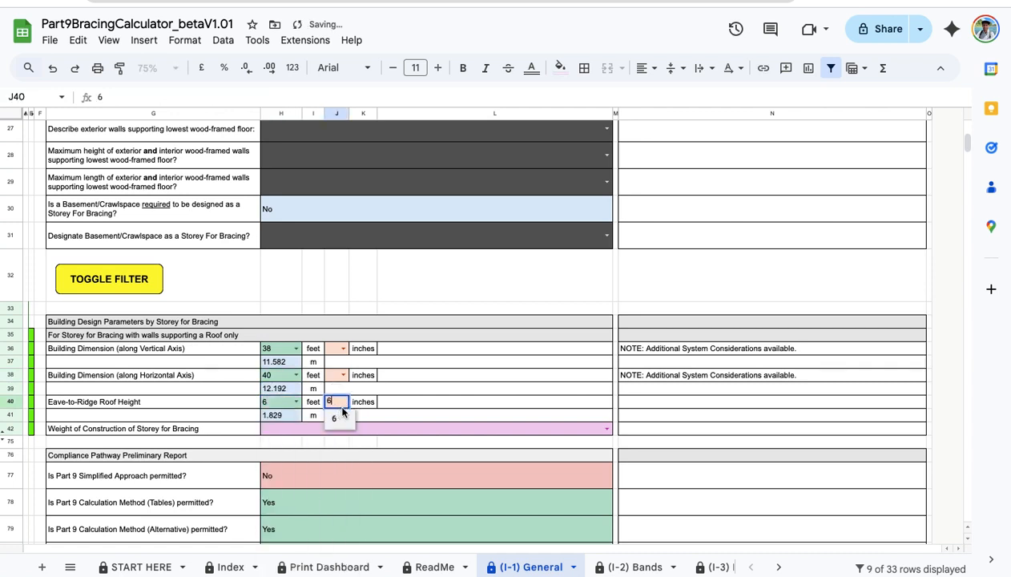
left_click(338, 418)
left_click(379, 434)
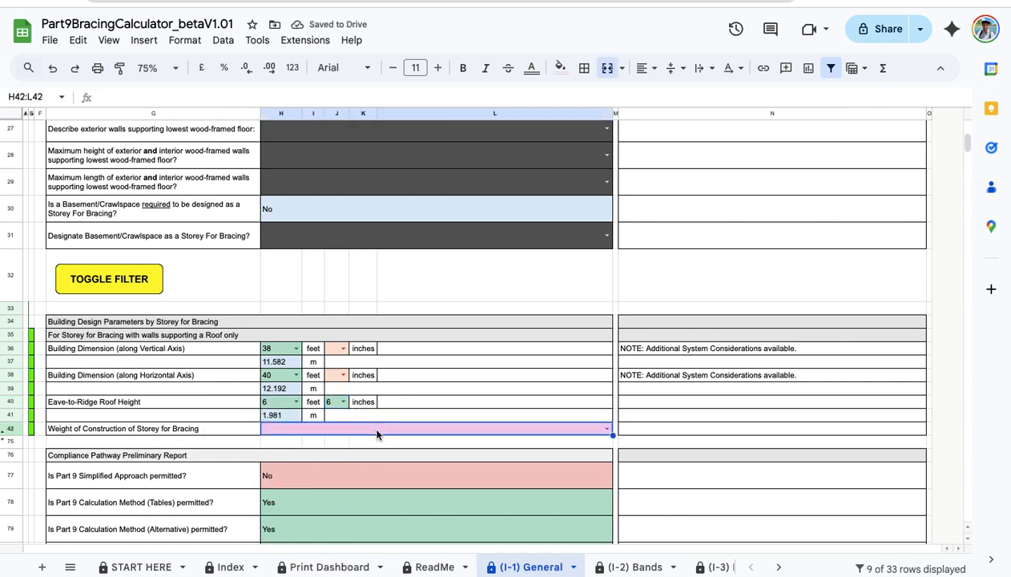
left_click(379, 433)
left_click(333, 444)
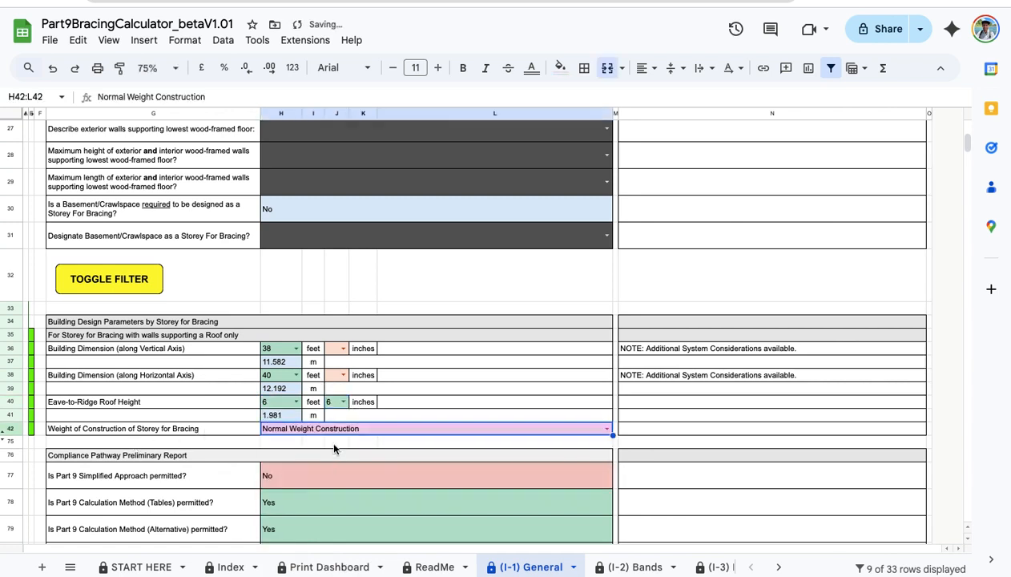
scroll(385, 356, "down", 5)
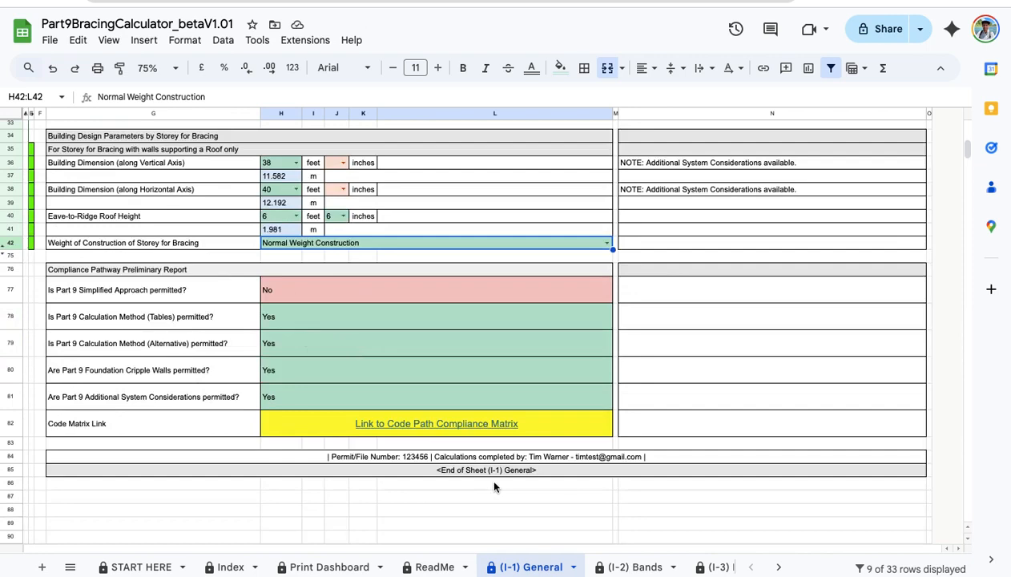
scroll(559, 422, "up", 5)
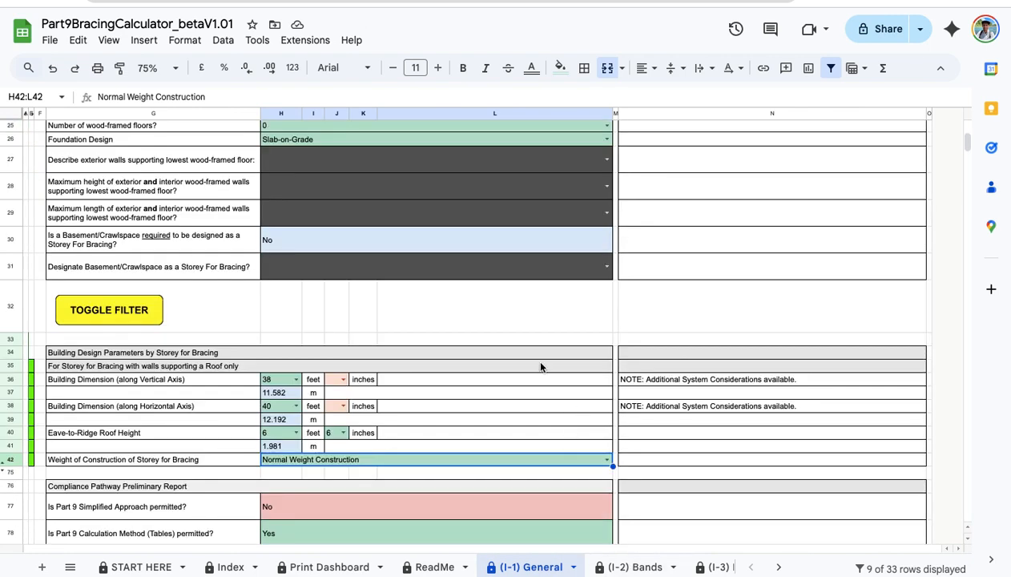
scroll(347, 432, "down", 5)
scroll(480, 413, "up", 4)
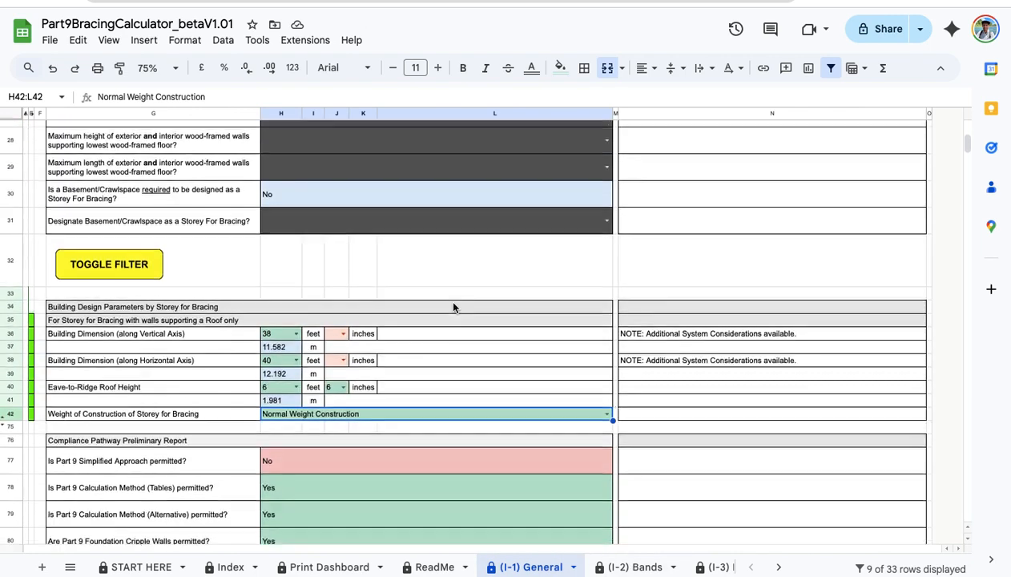
scroll(501, 343, "up", 10)
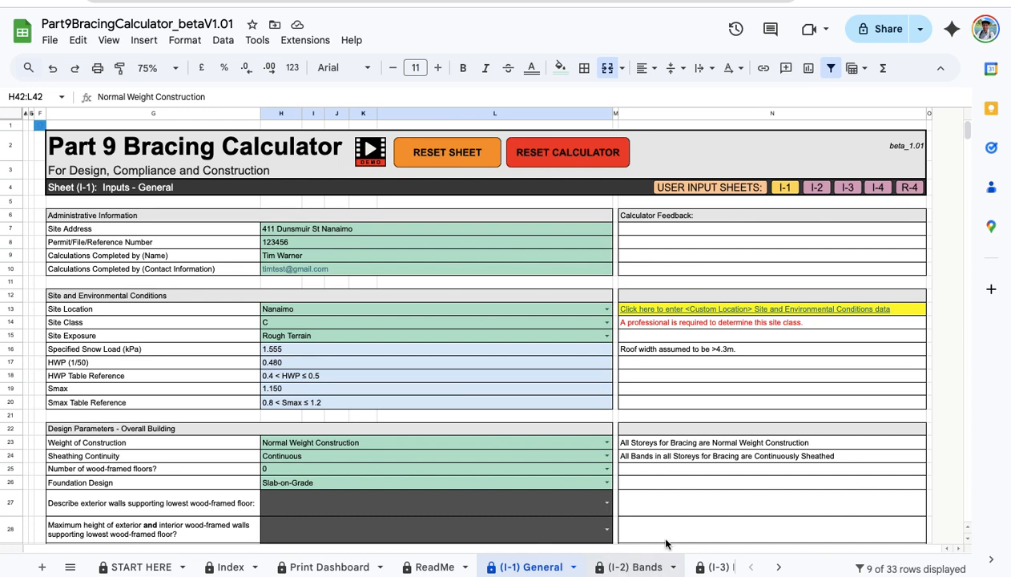
left_click(818, 188)
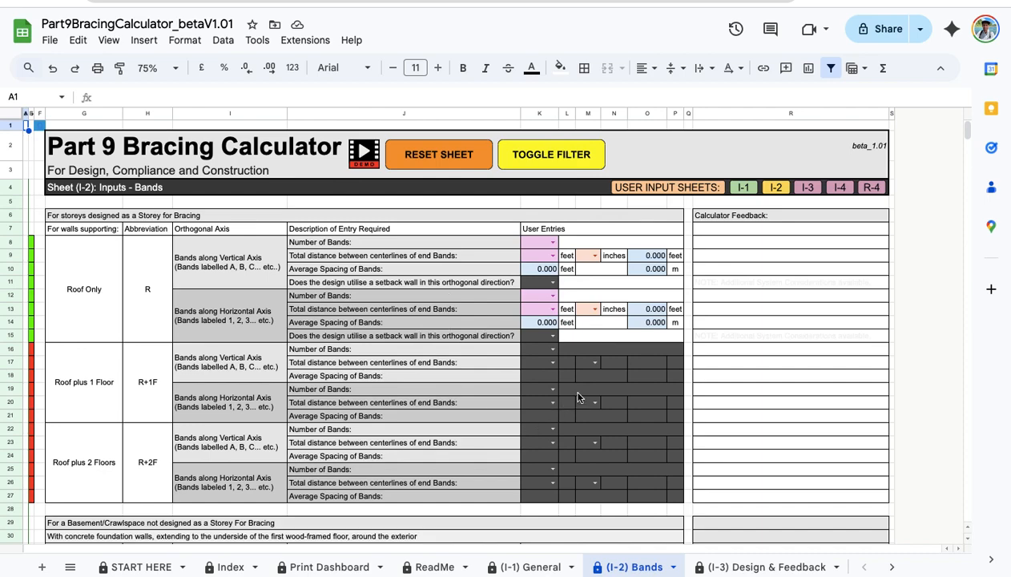
Toggle the Bands sheet filter to show only Roof Only band rows.
scroll(544, 362, "down", 5)
scroll(544, 362, "up", 5)
left_click(551, 160)
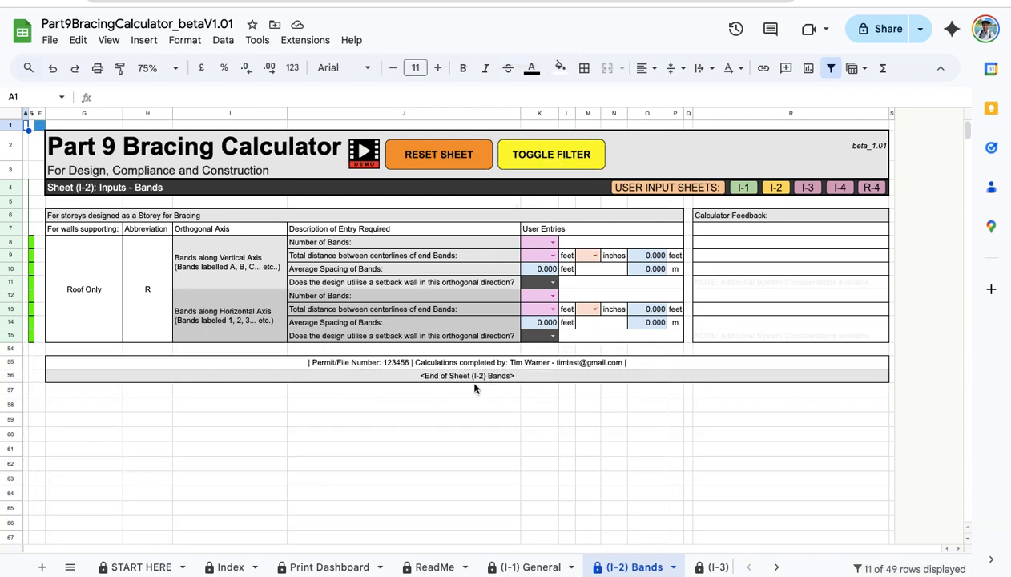
Give the vertical axis 3 bands over a 36 ft total distance.
left_click(553, 242)
type("3")
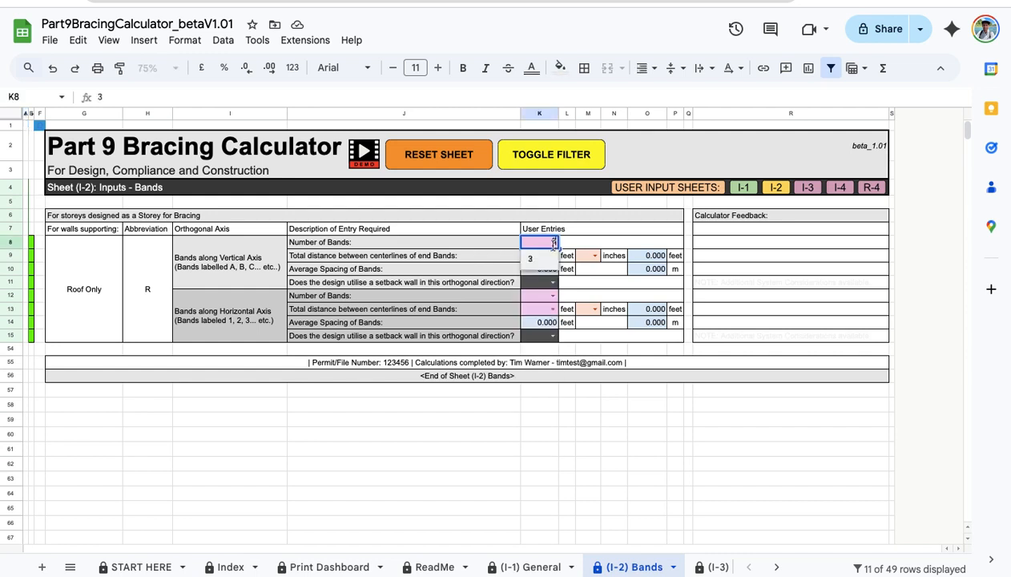
left_click(535, 260)
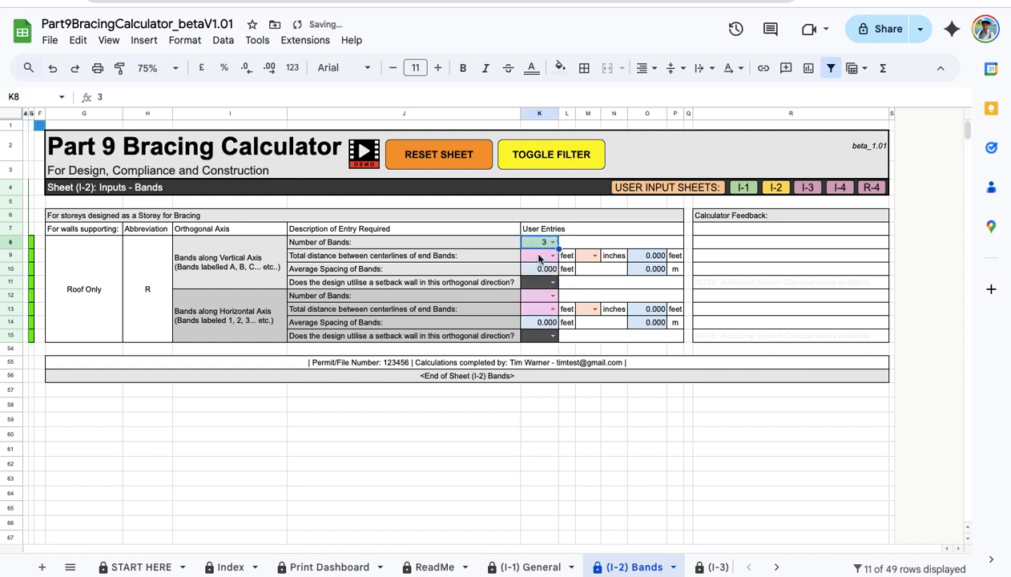
left_click(544, 256)
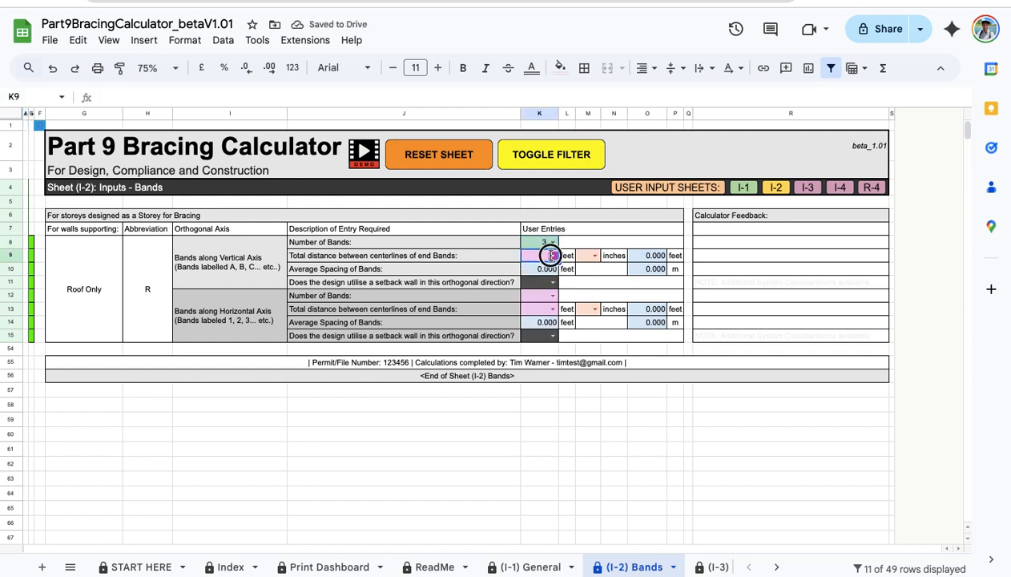
left_click(551, 255)
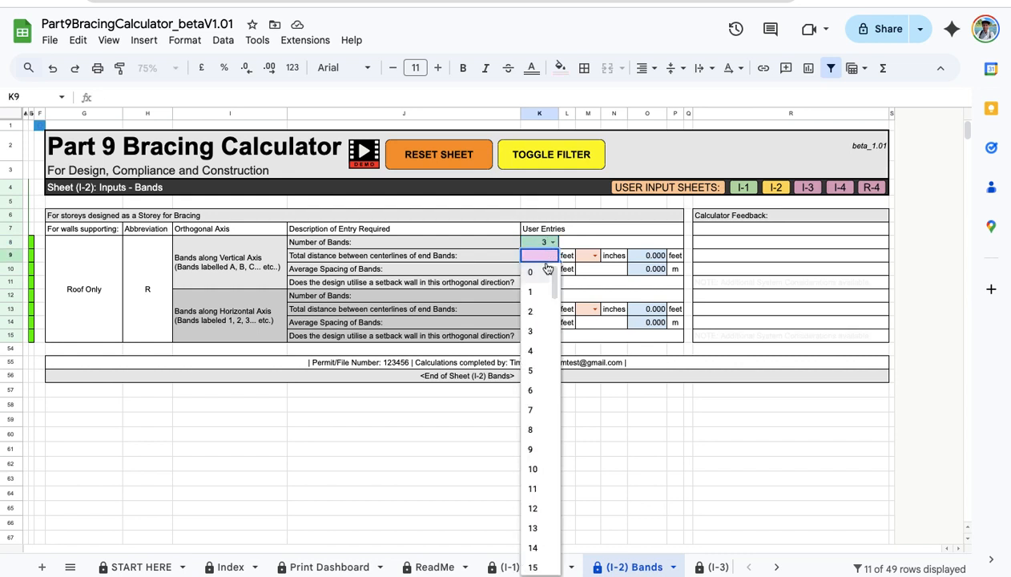
type("36")
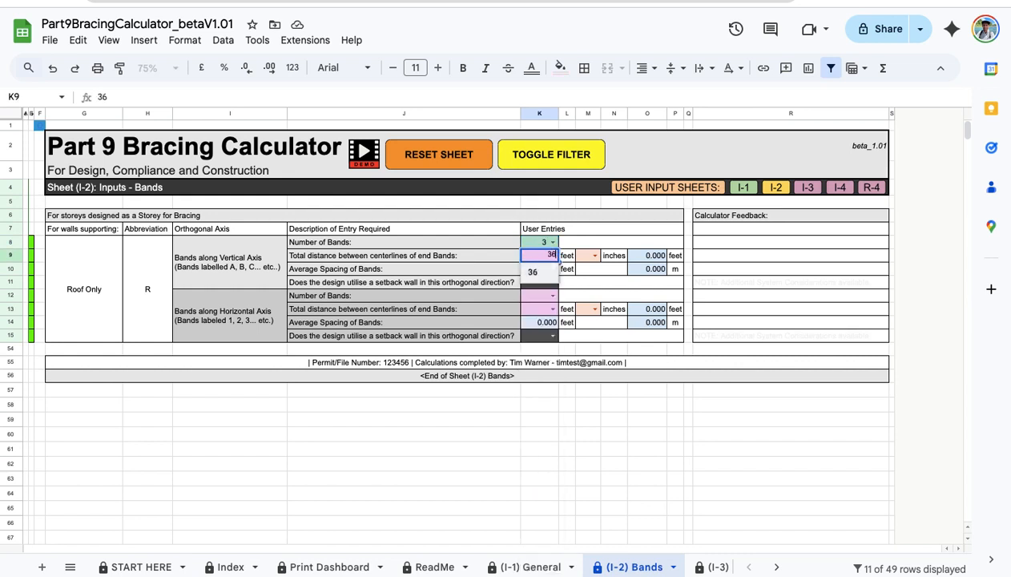
key("Return")
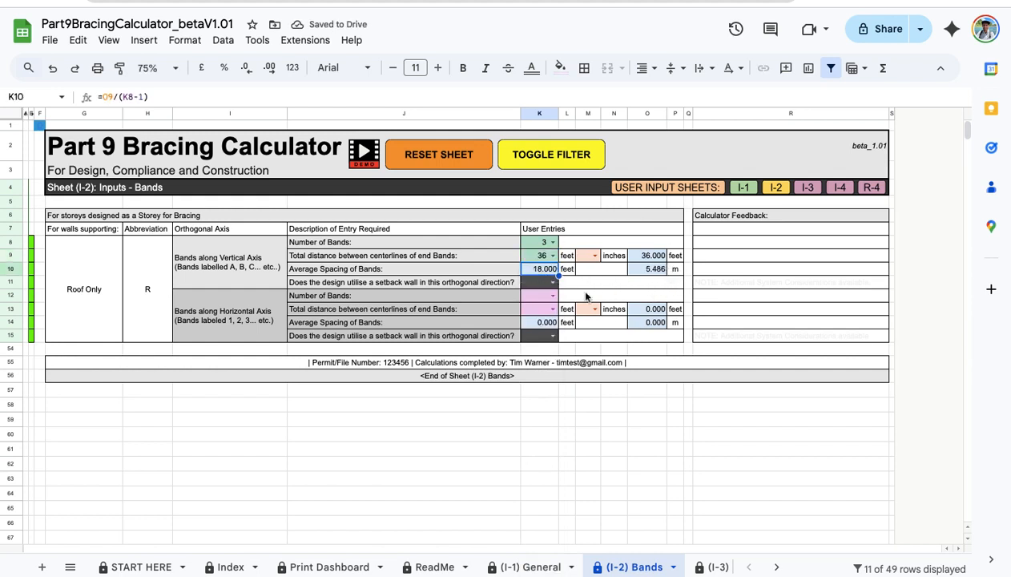
Give the horizontal axis 3 bands over 38 ft, then try clearing the average-spacing result.
left_click(551, 295)
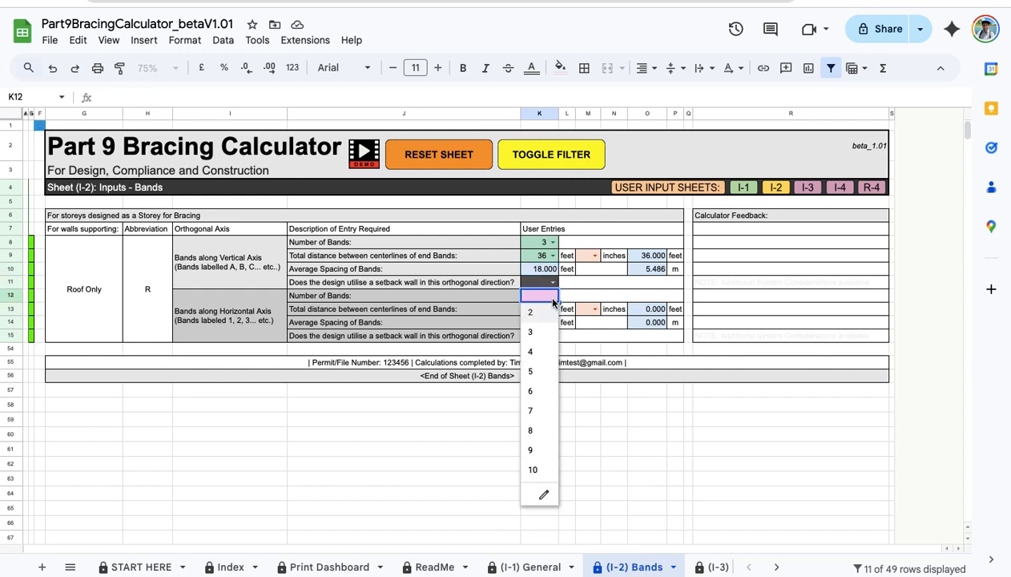
left_click(541, 331)
left_click(547, 310)
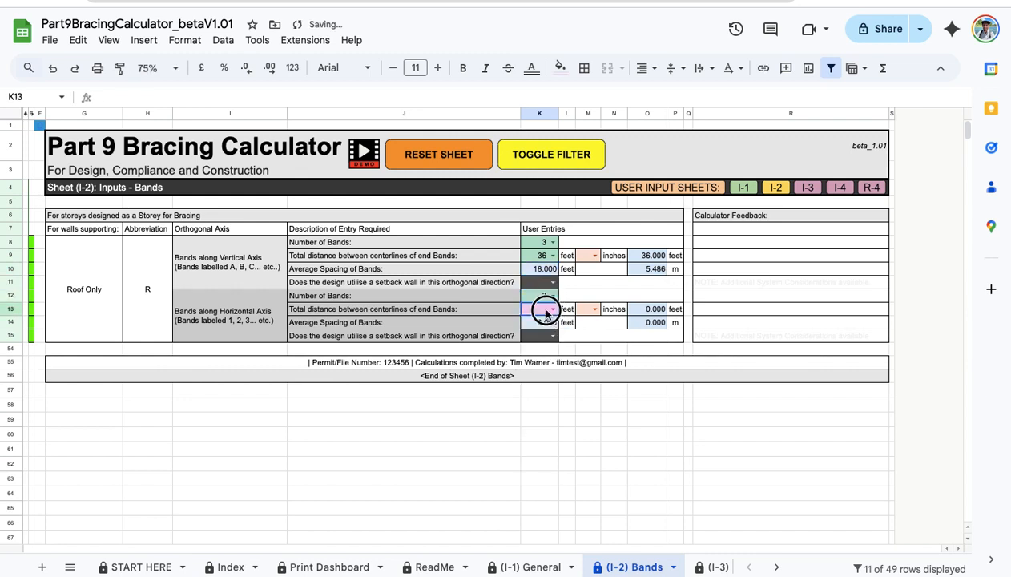
left_click(549, 310)
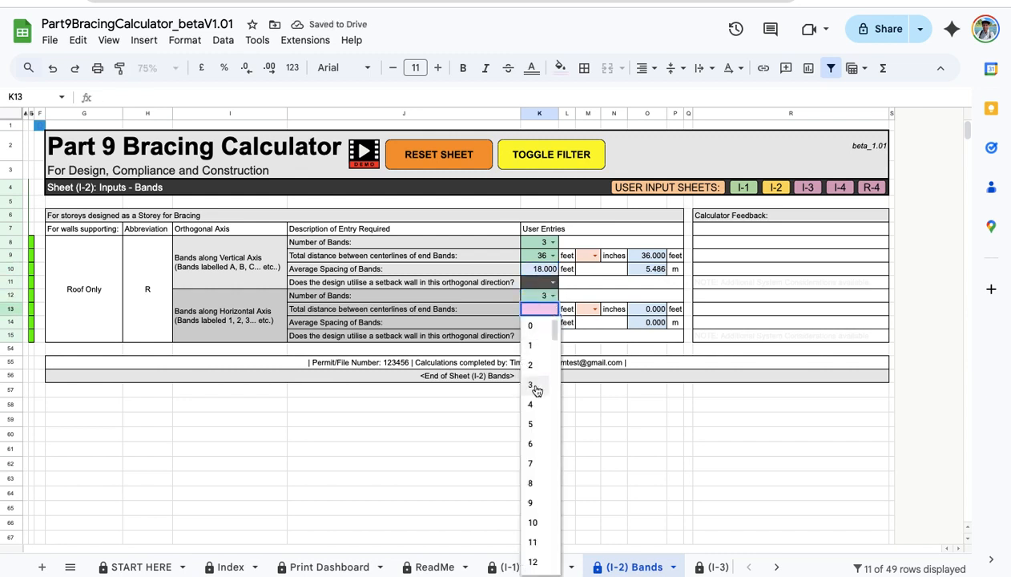
type("38")
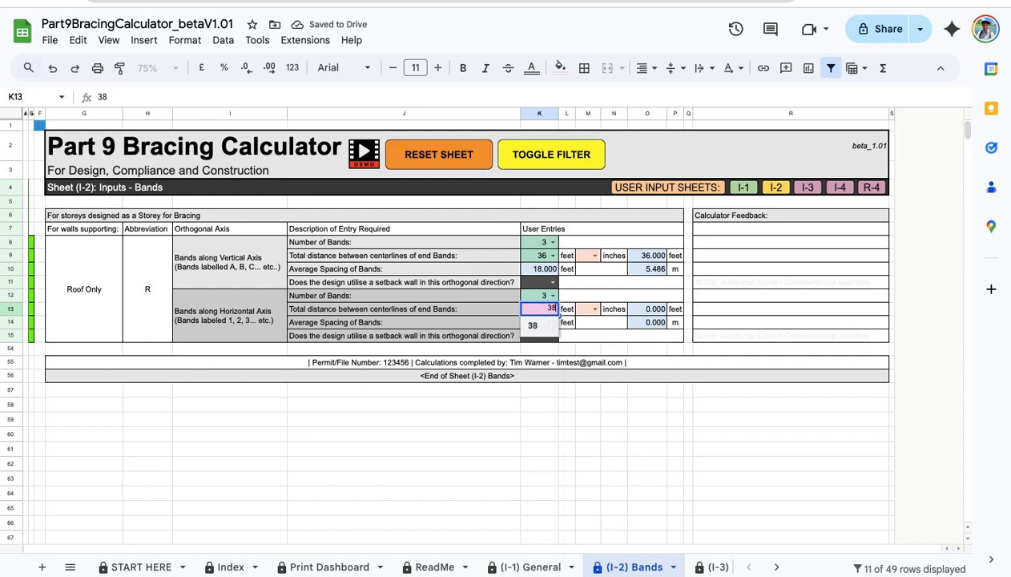
key("Return")
left_click_drag(485, 312, 529, 326)
left_click(527, 324)
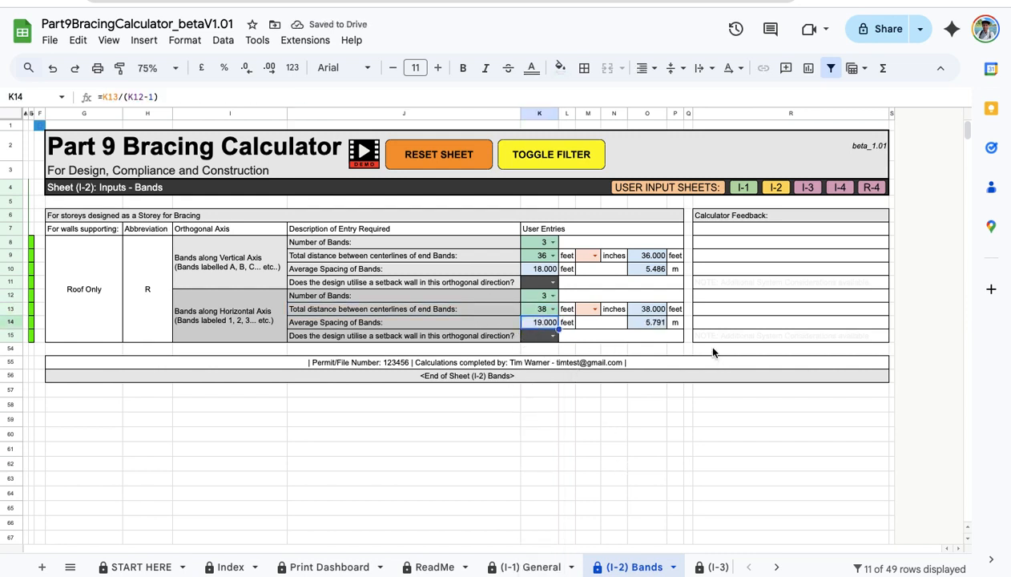
key("Delete")
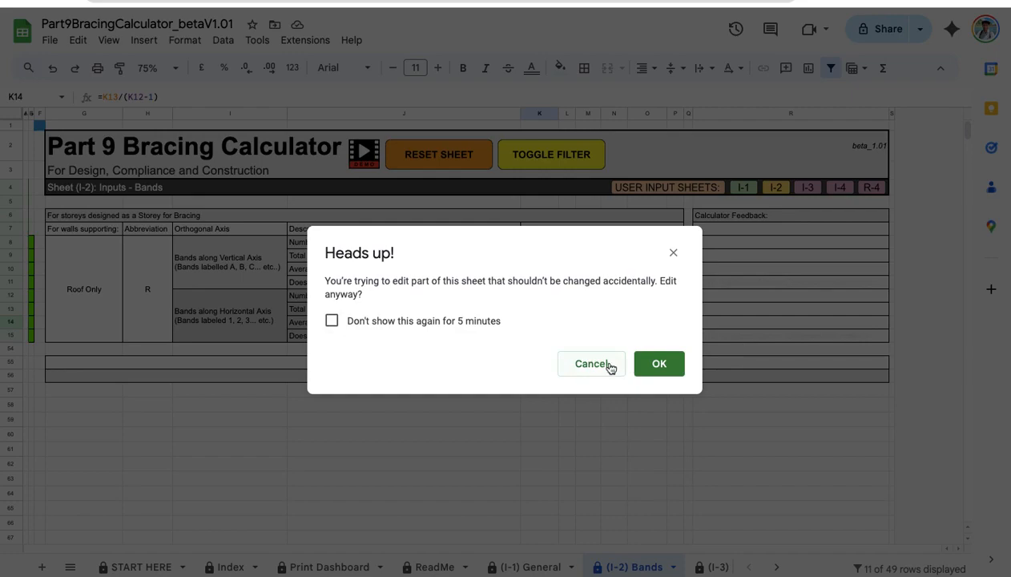
Cancel the protected-range warning and move to the Design & Feedback sheet.
left_click(583, 368)
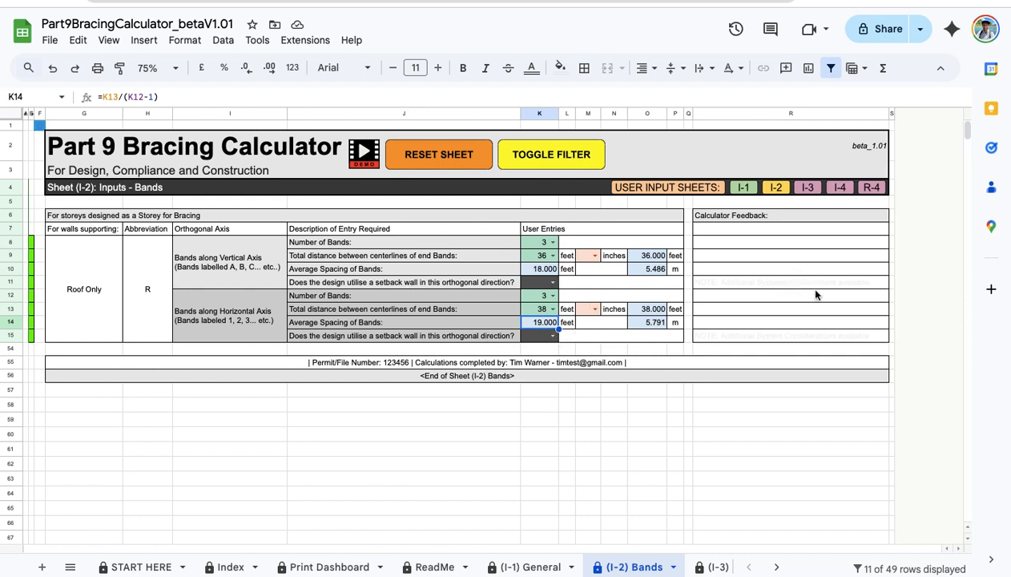
left_click(809, 189)
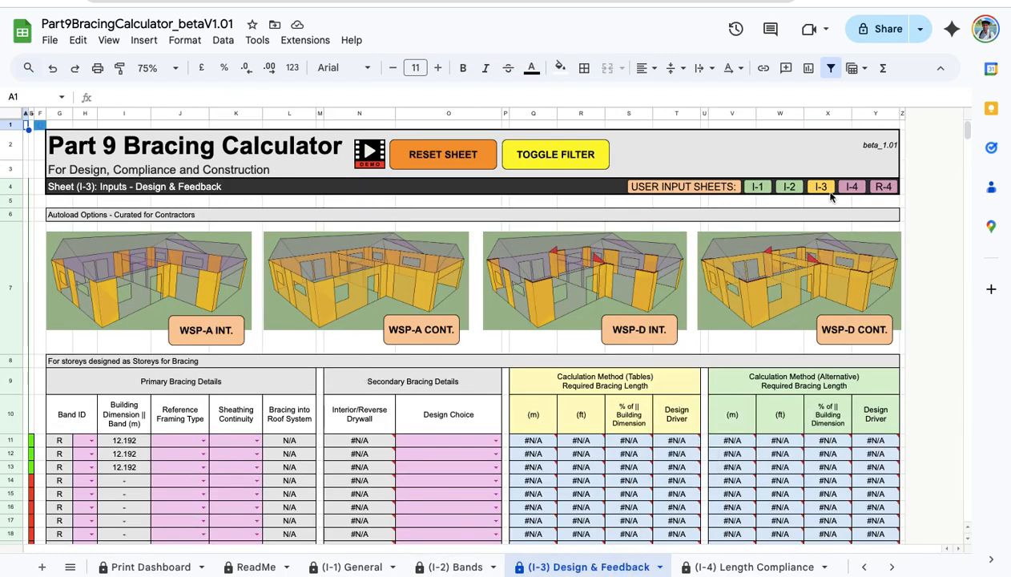
Filter Design & Feedback to the six roof-only band rows and autoload the WSP-A continuous option.
left_click(554, 152)
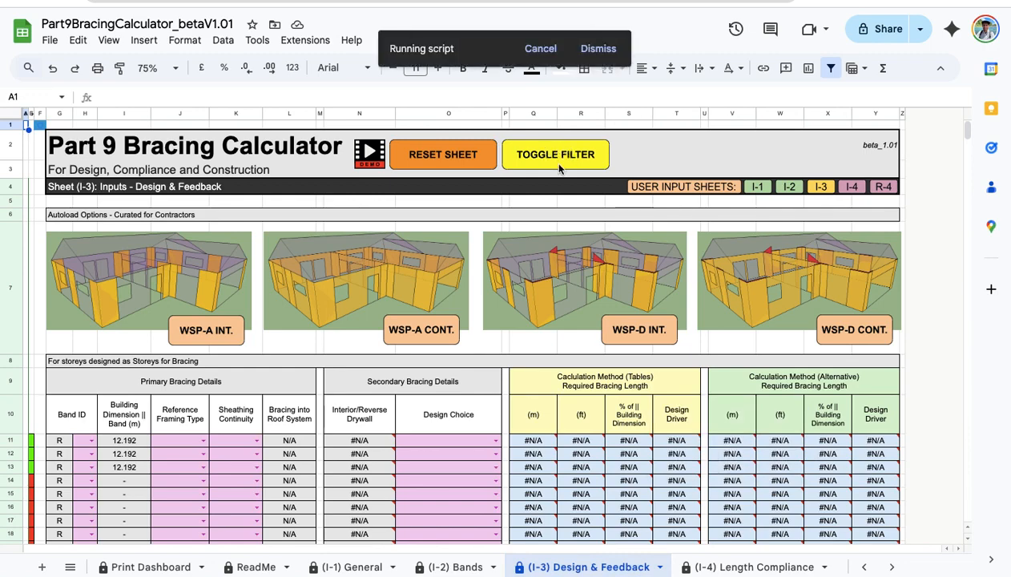
scroll(557, 350, "down", 4)
scroll(556, 350, "up", 4)
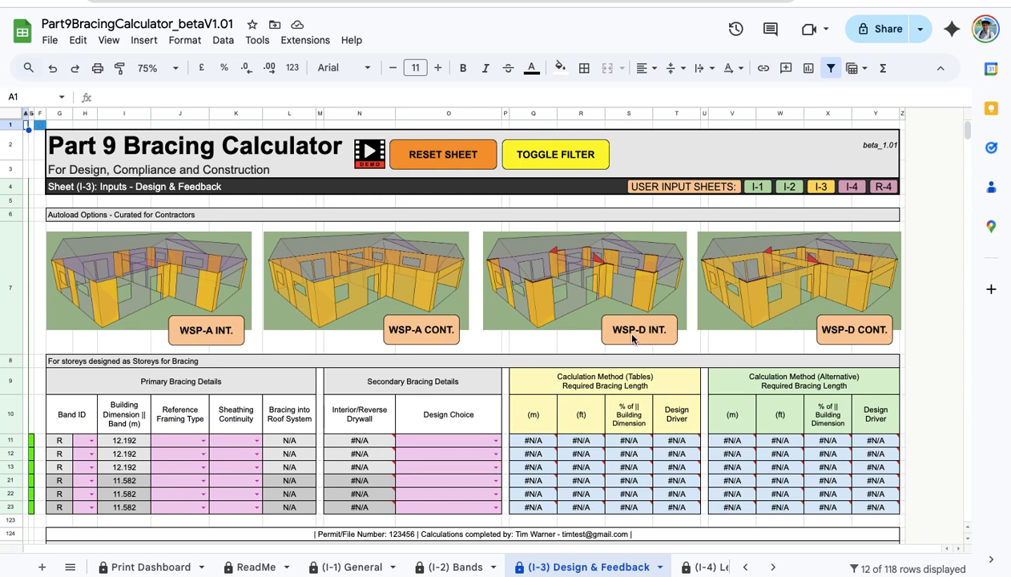
left_click(424, 333)
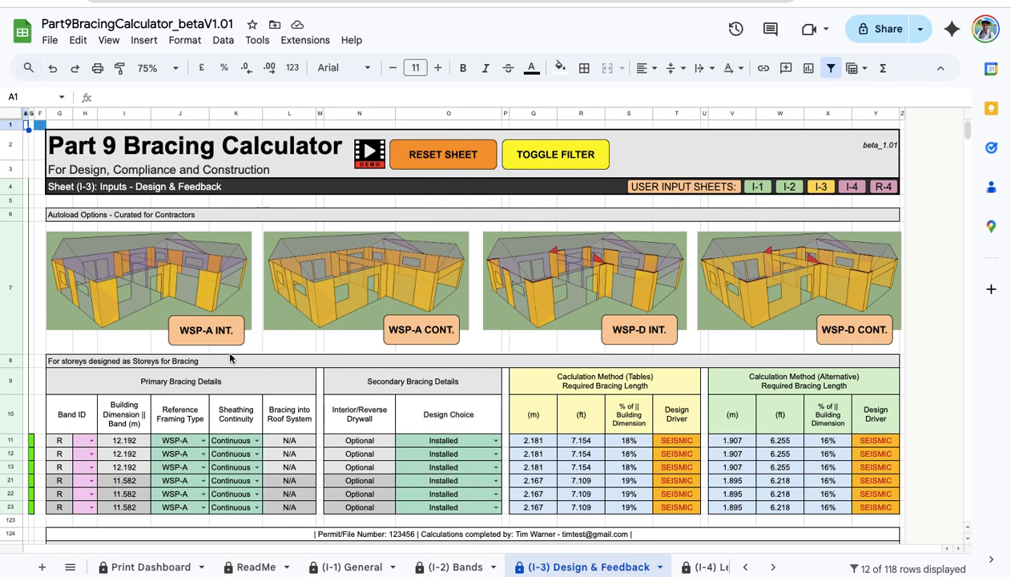
Autoload the WSP-A intermittent design, then the WSP-D continuous design, for the six bands.
left_click(212, 329)
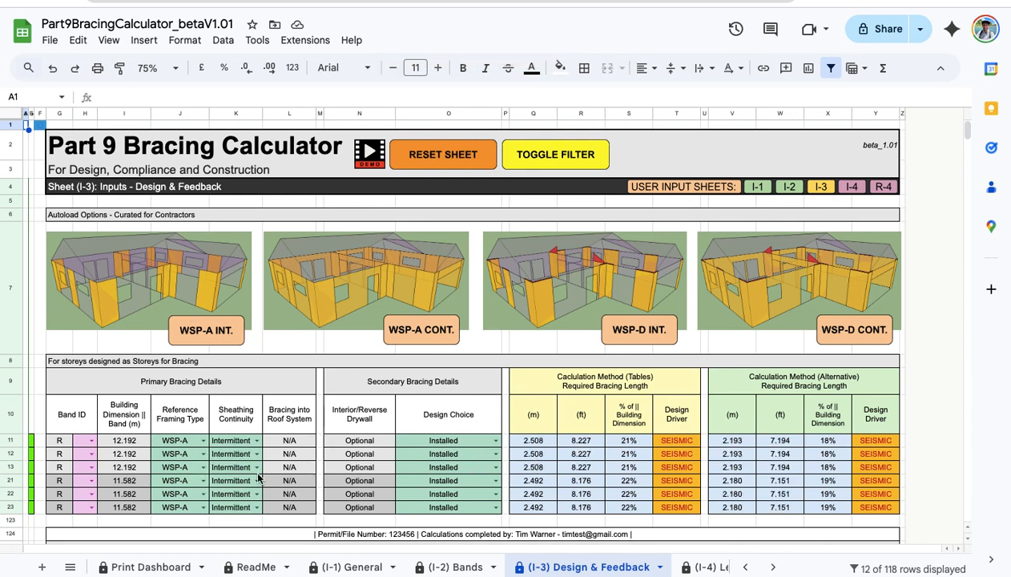
left_click(818, 324)
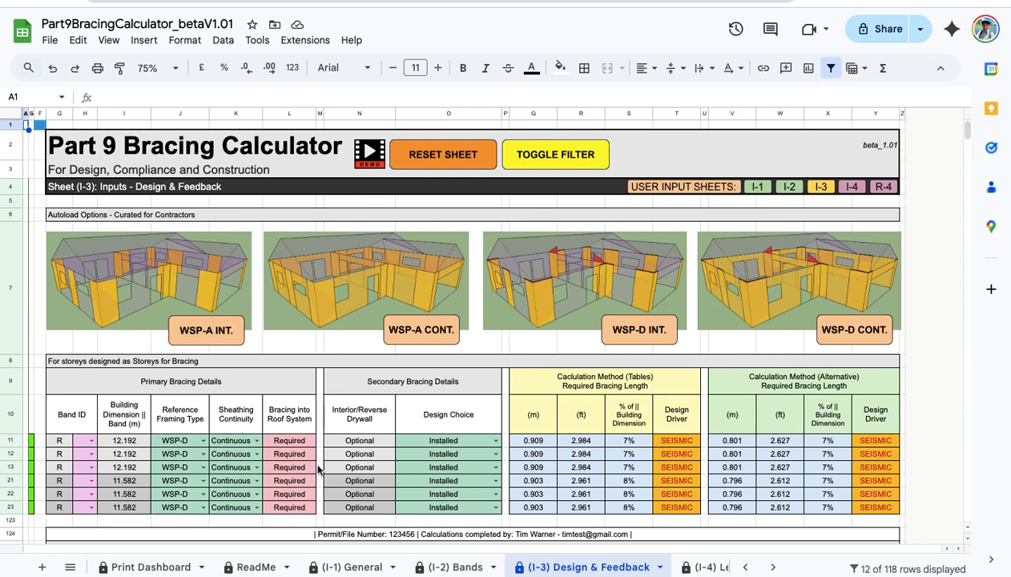
Give the bands in H11–H13 the Band IDs A, B and C.
left_click(91, 440)
left_click(92, 461)
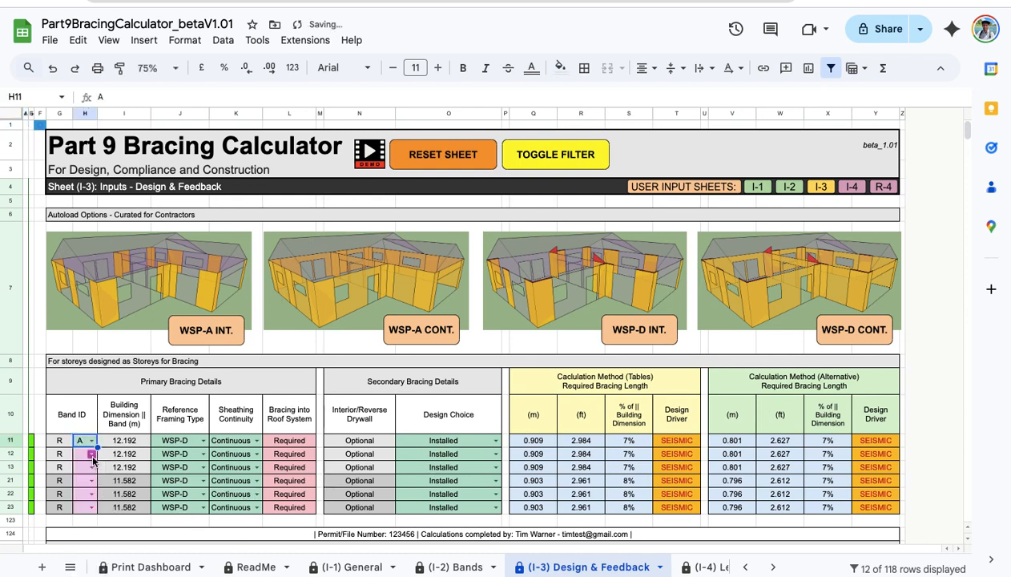
left_click(92, 454)
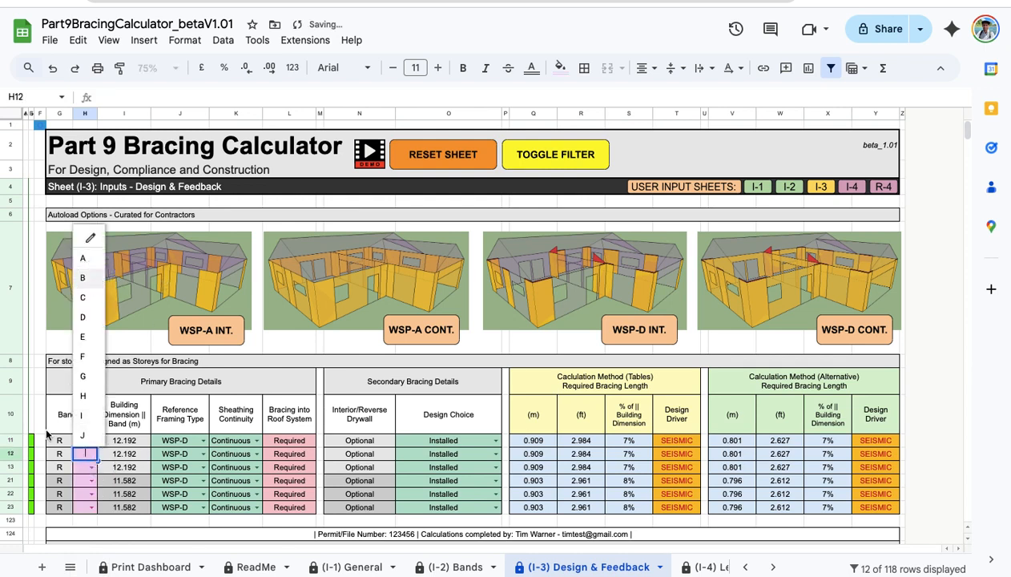
left_click(94, 281)
left_click(85, 469)
left_click(86, 471)
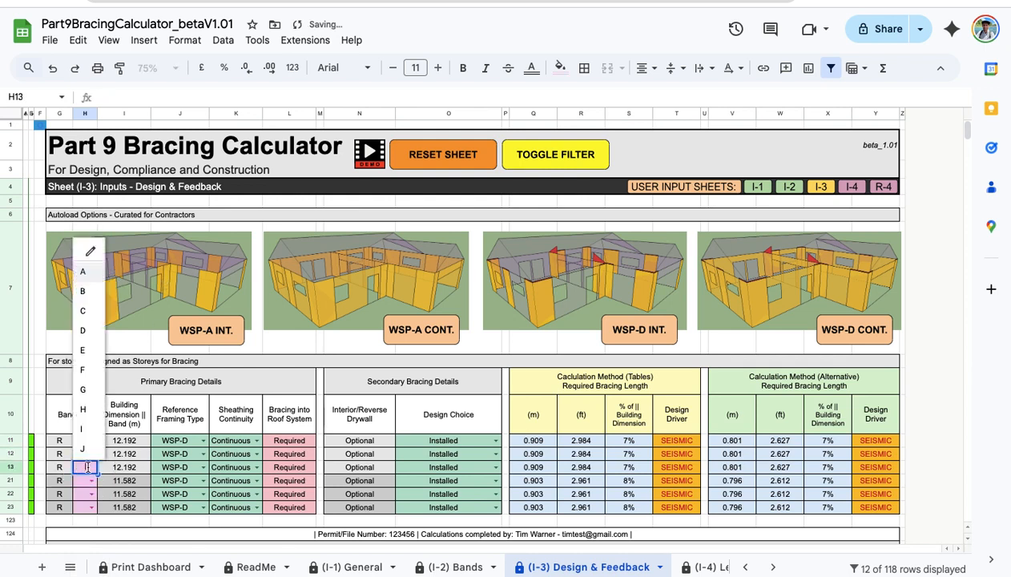
left_click(83, 312)
Give the bands in H21–H23 the Band IDs 1, 2 and 3.
left_click(89, 483)
left_click(88, 481)
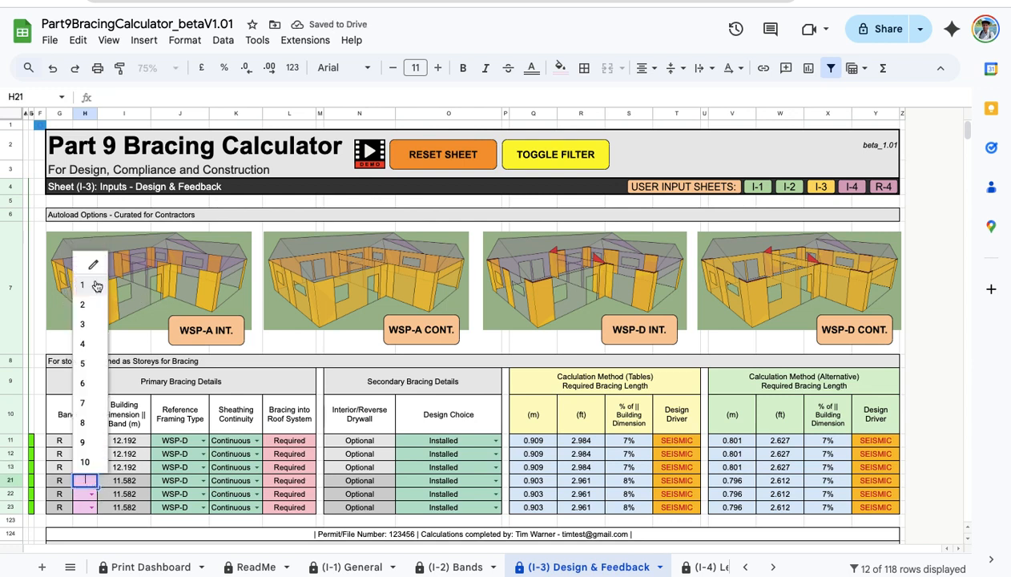
left_click(87, 284)
left_click(90, 495)
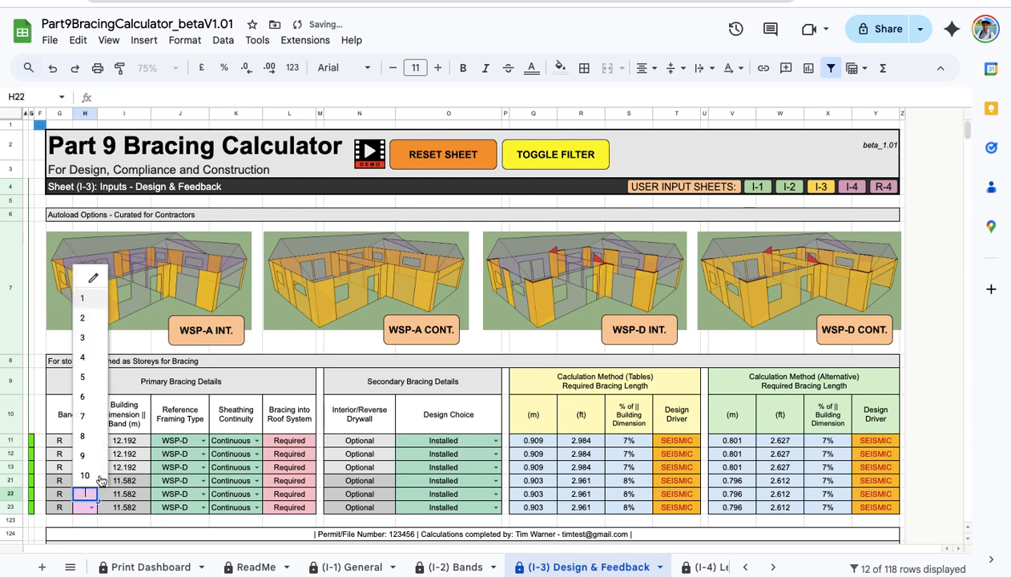
left_click(88, 324)
left_click(90, 507)
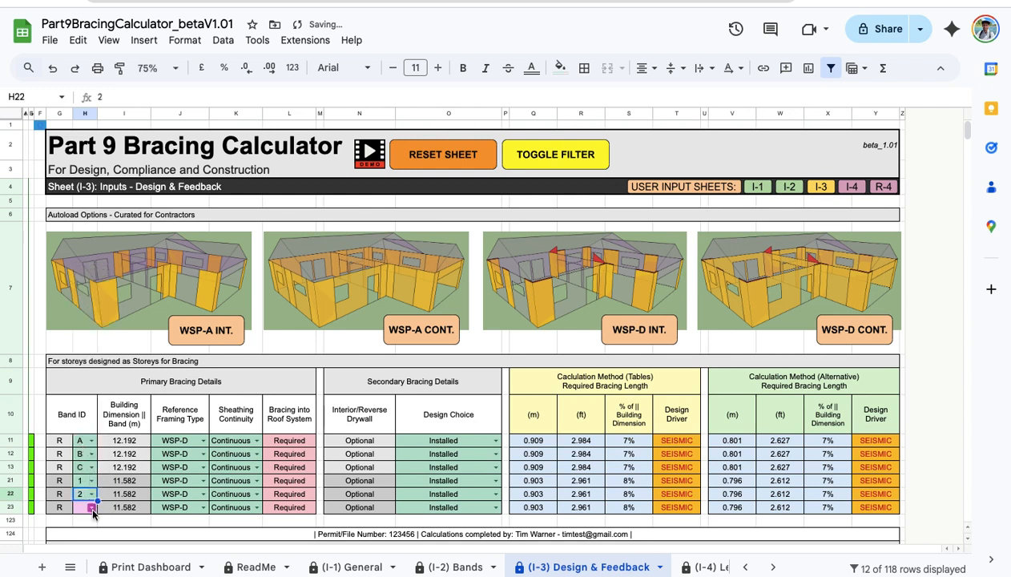
left_click(96, 355)
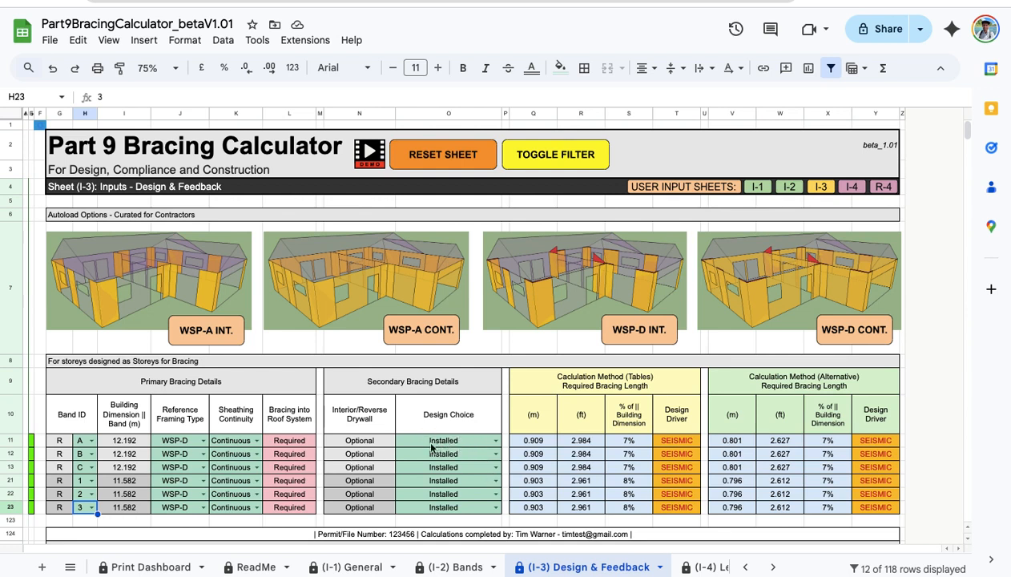
On row 11, try Design Choice 'Omitted, blocked wall' and framing GWB-C, then clear the design choice.
left_click(495, 440)
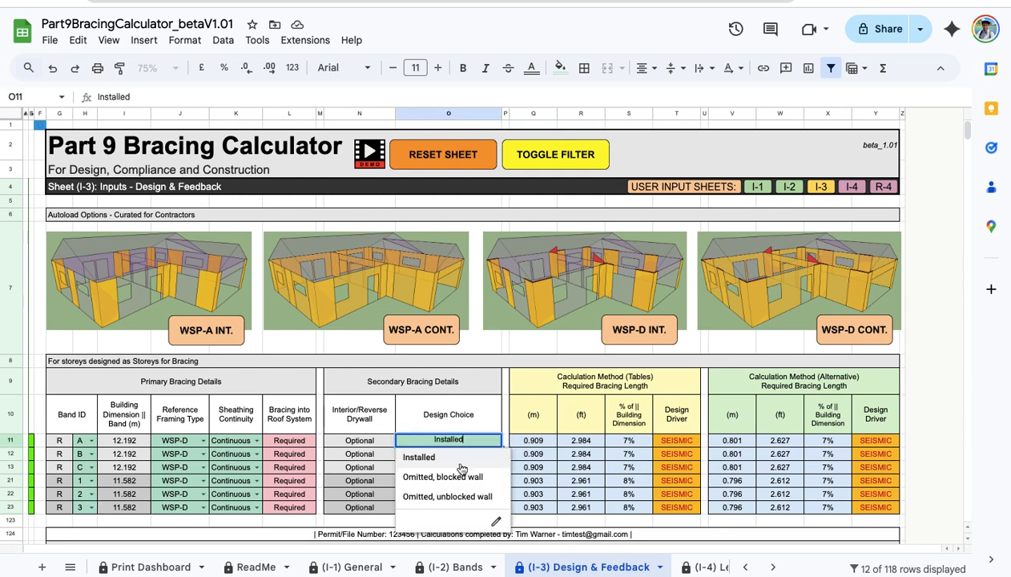
left_click(464, 478)
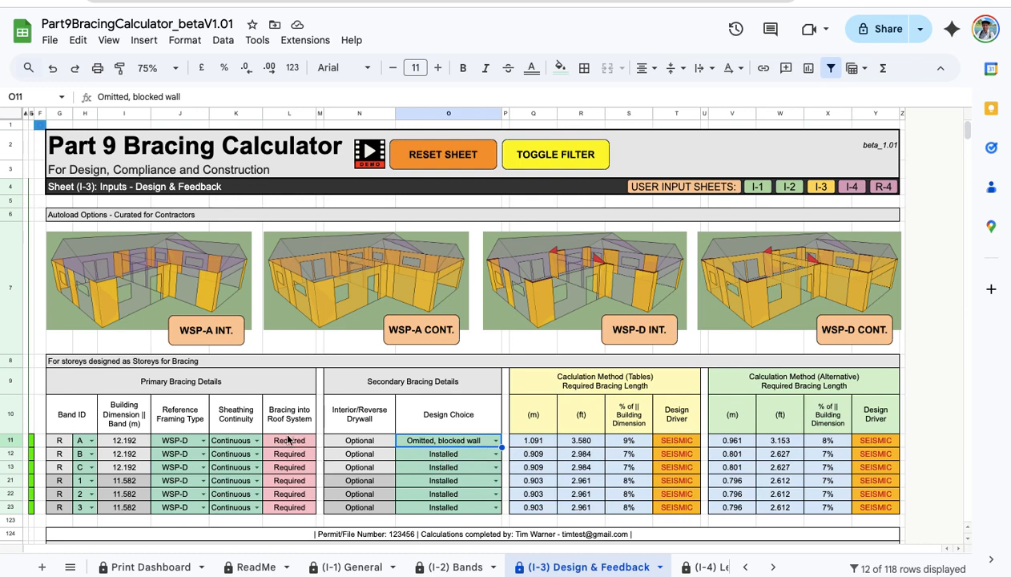
left_click(201, 441)
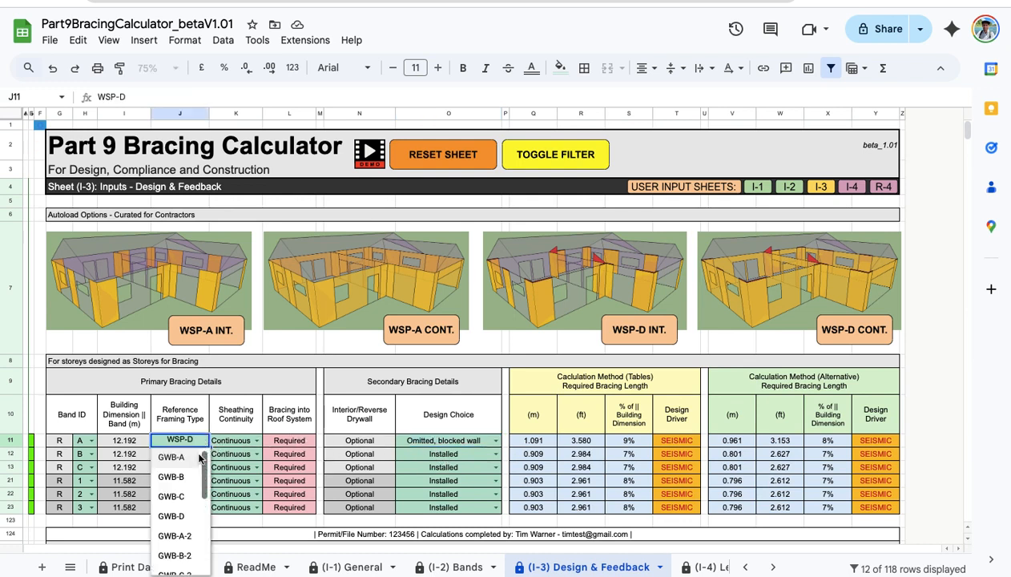
scroll(192, 477, "down", 5)
scroll(184, 522, "up", 5)
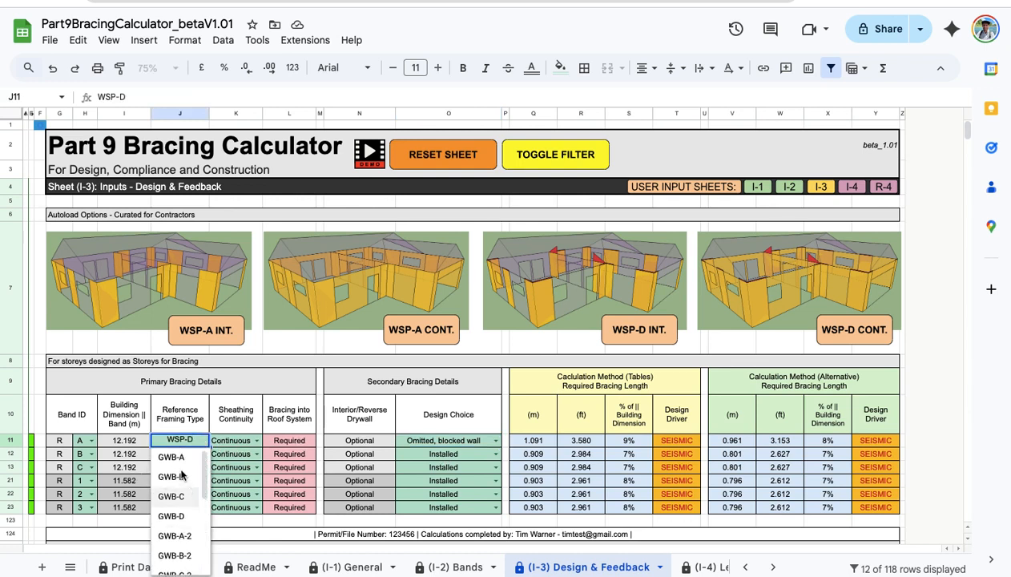
left_click(172, 496)
left_click(469, 443)
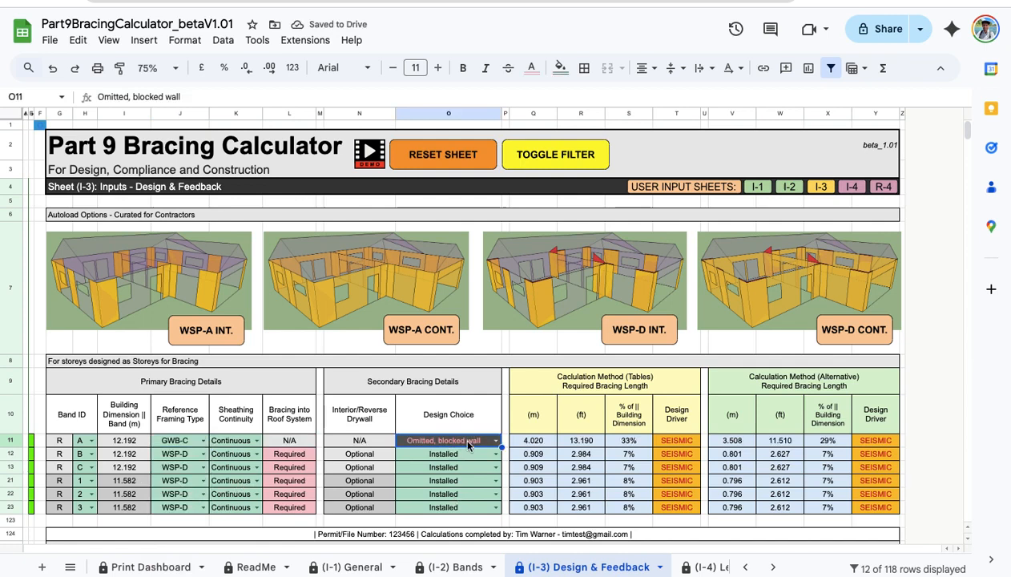
key("Delete")
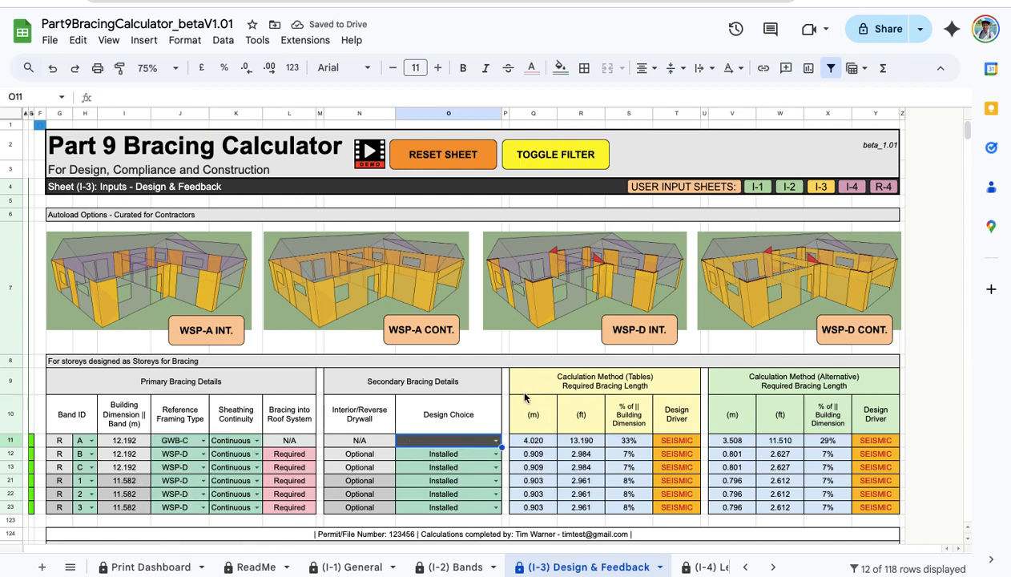
Check row 11's framing type list again and keep GWB-C.
scroll(525, 405, "down", 2)
scroll(525, 404, "up", 1)
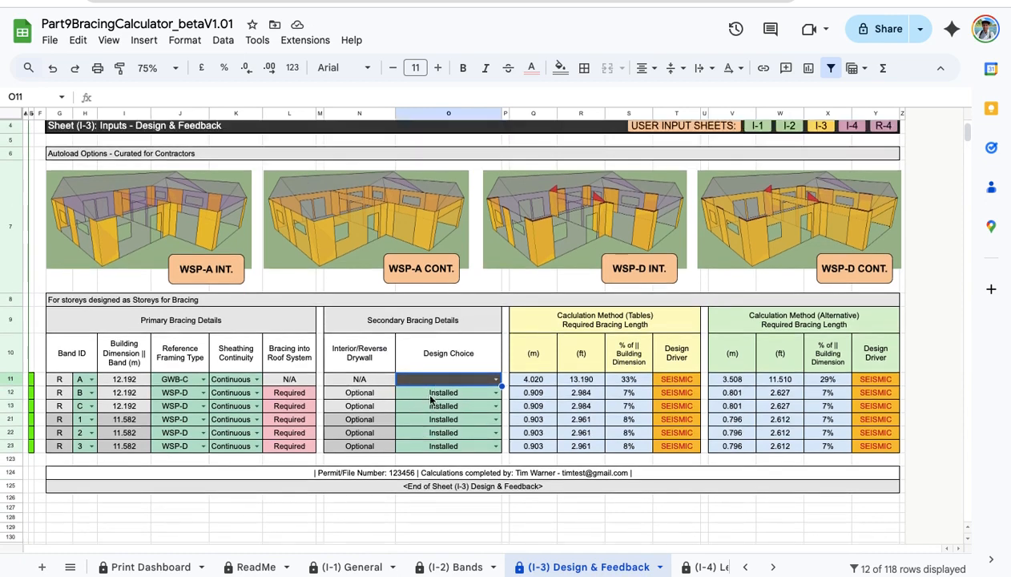
left_click(204, 379)
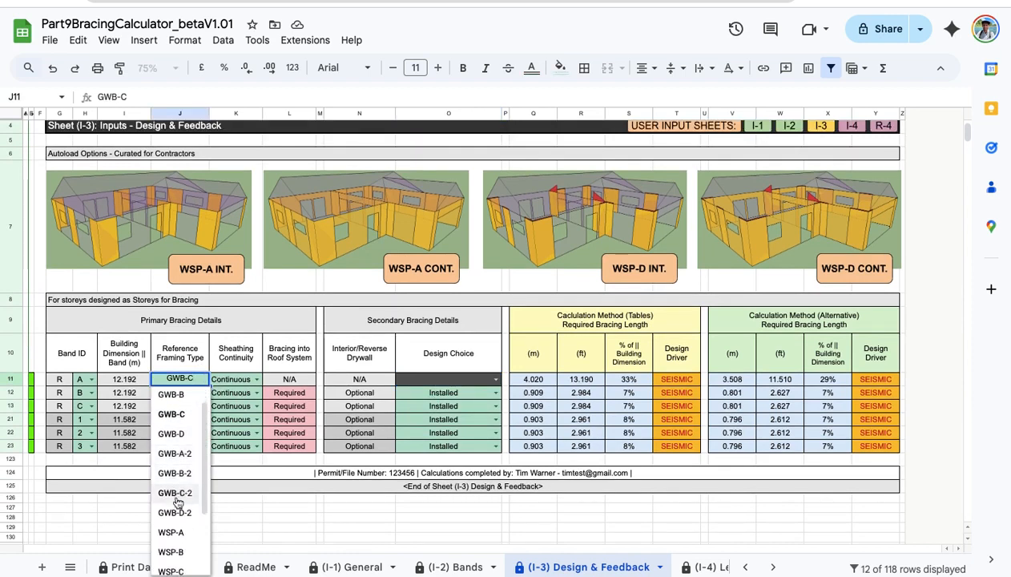
scroll(176, 496, "up", 1)
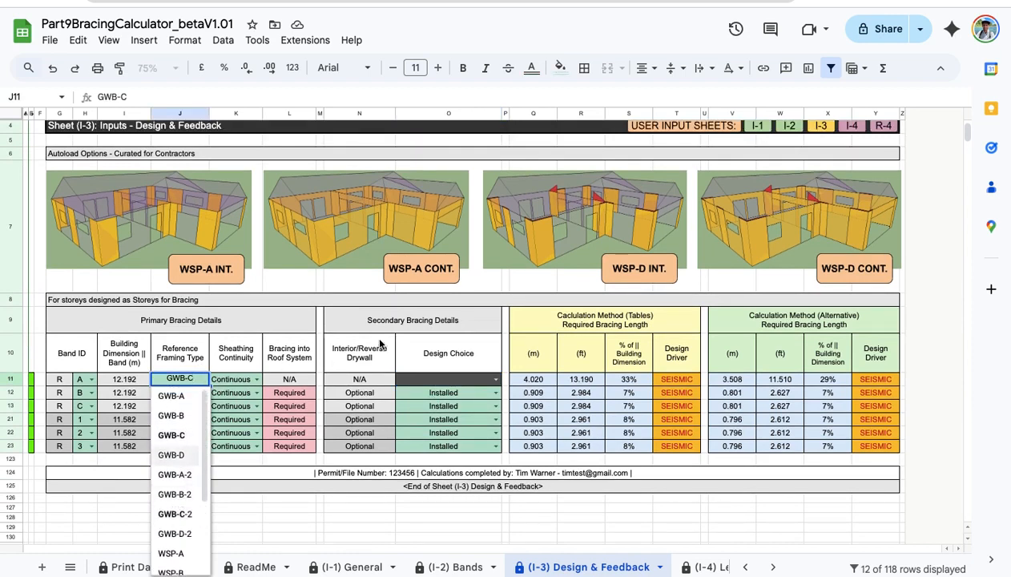
left_click(226, 277)
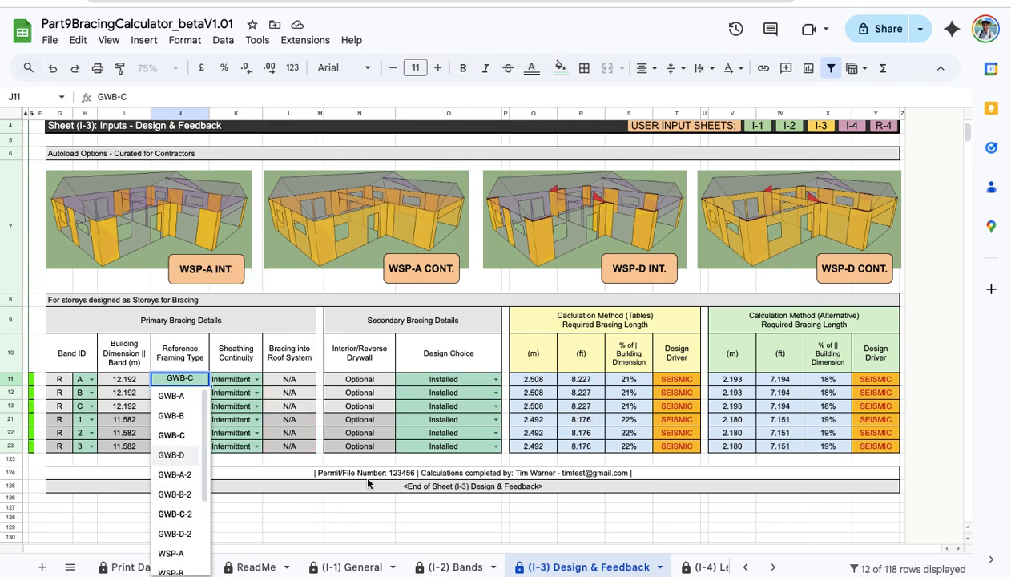
left_click(310, 504)
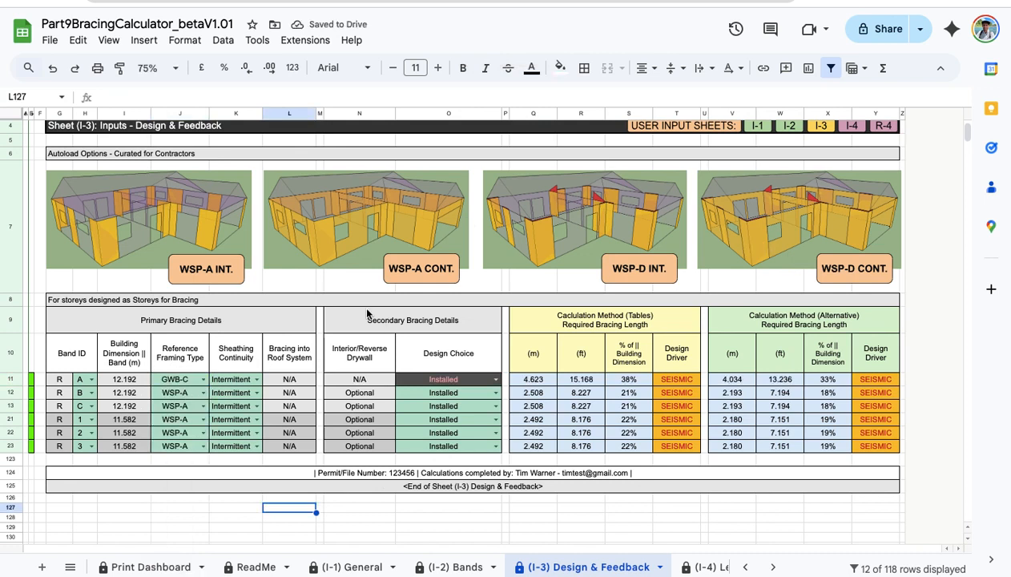
Apply the WSP-A intermittent autoload preset to all six bands and move to (I-4) Length Compliance.
left_click(183, 270)
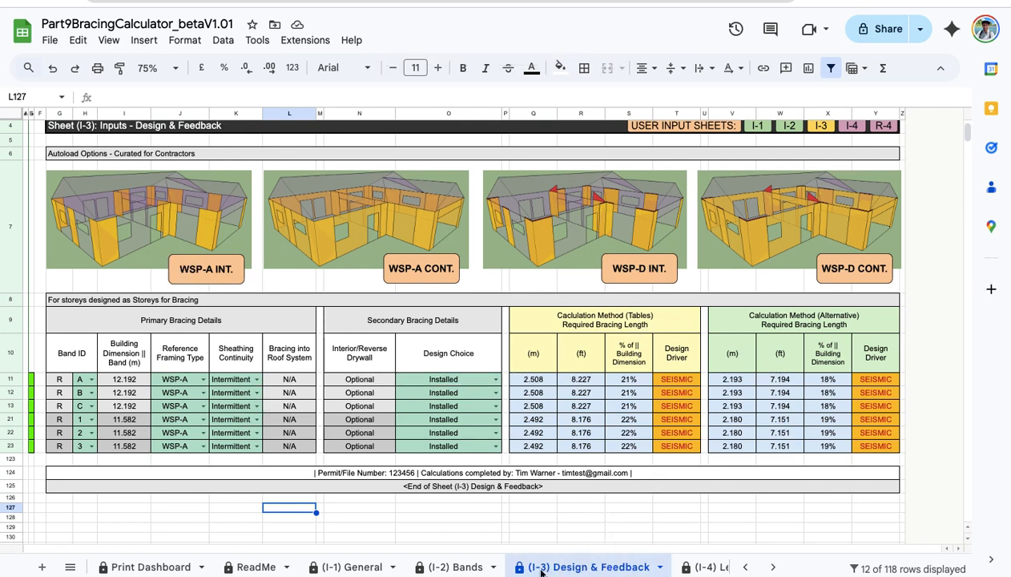
scroll(624, 462, "up", 1)
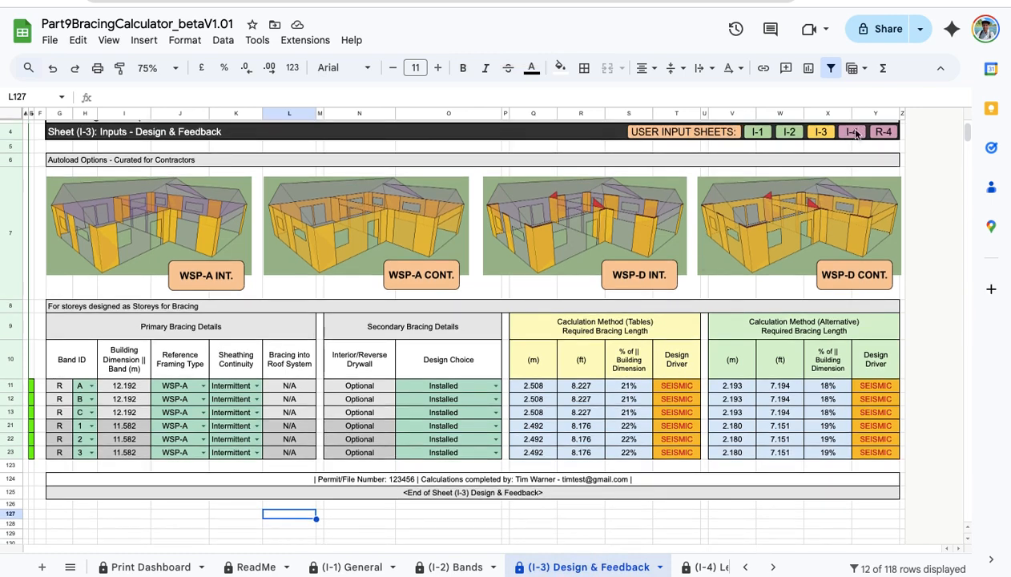
left_click(706, 567)
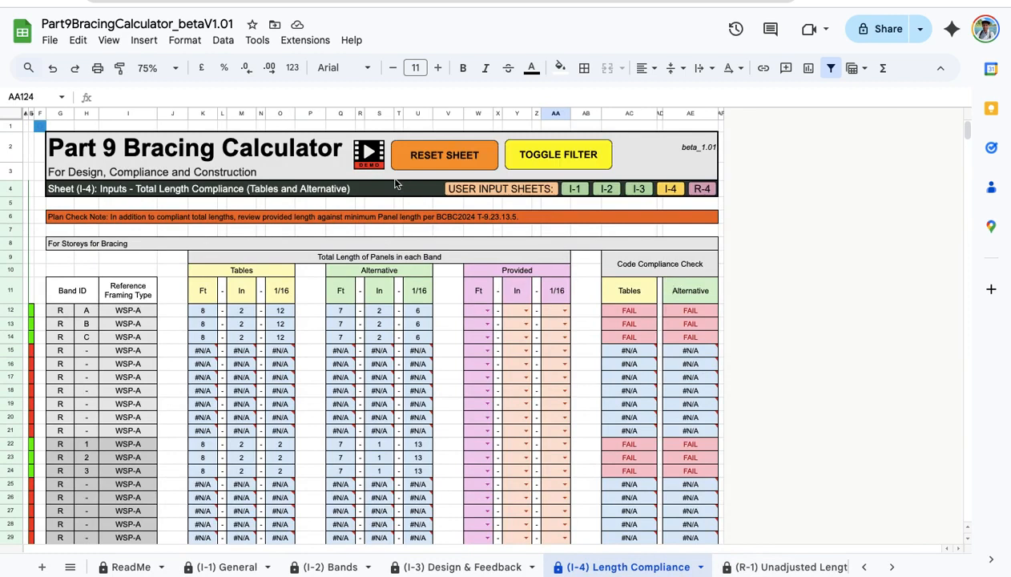
Filter to the six used bands and enter provided feet 9, 8, 8, 8, 8, 8.
left_click(532, 151)
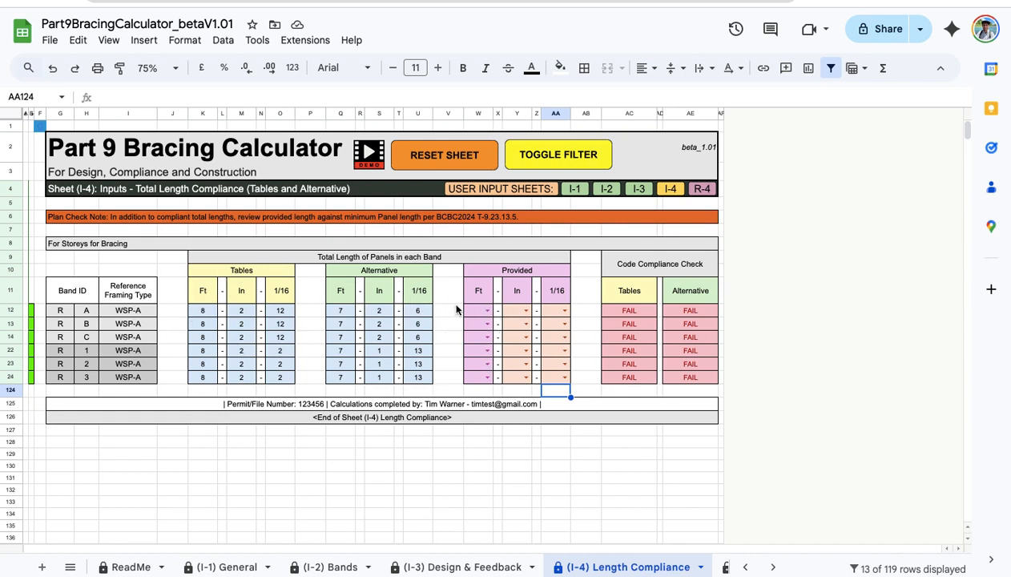
left_click(477, 313)
type("9")
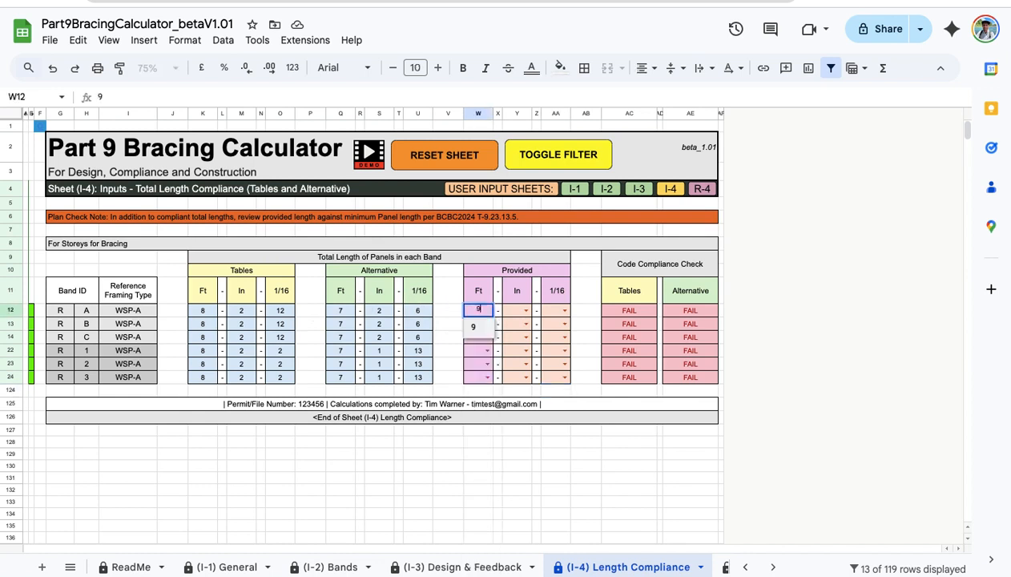
key("Return")
type("8")
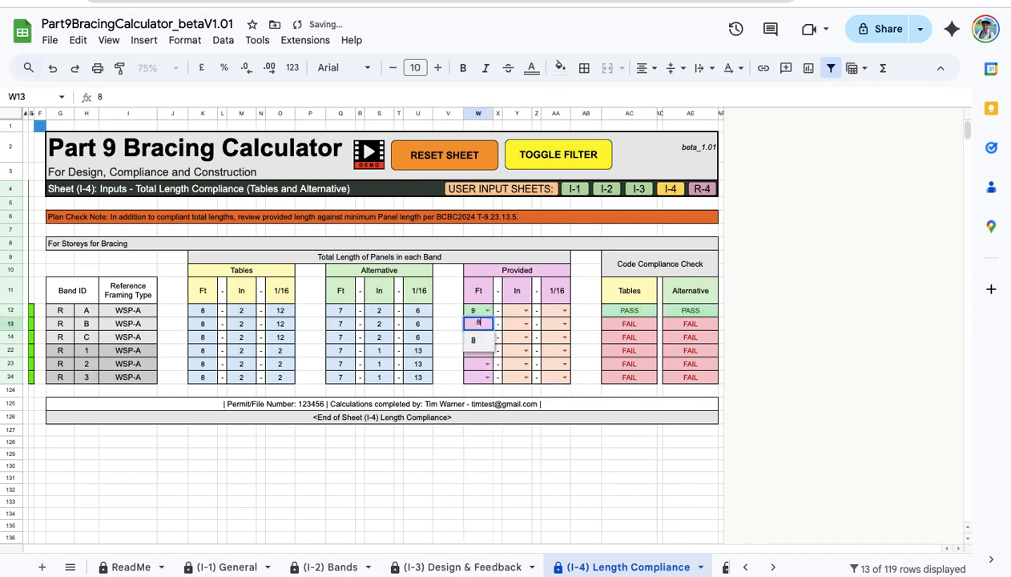
key("Return")
type("8")
key("Return")
type("8")
key("Return")
type("8")
key("Return")
type("8")
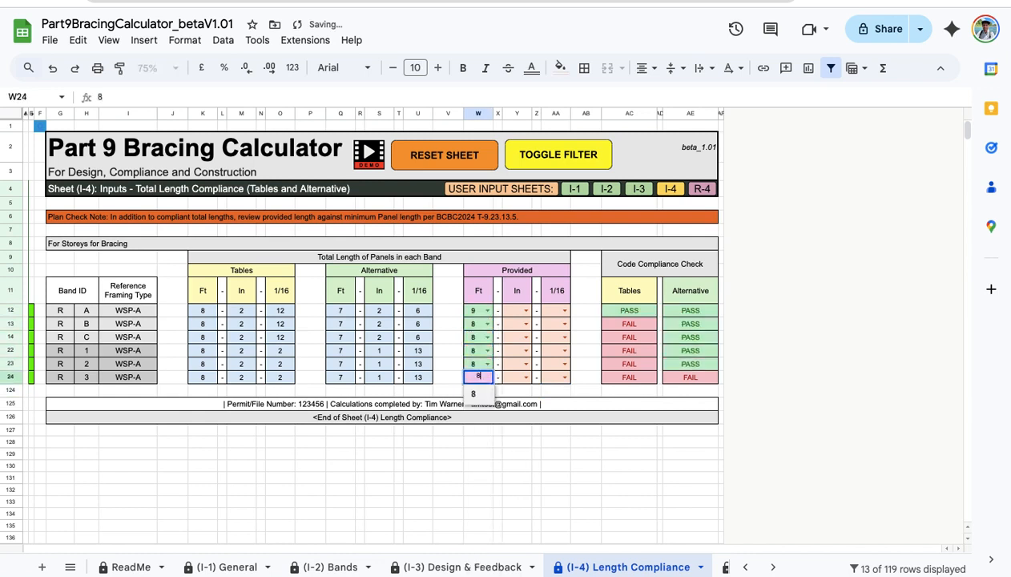
key("Return")
Set band B's provided length to 4 inches and 3 sixteenths.
left_click(523, 321)
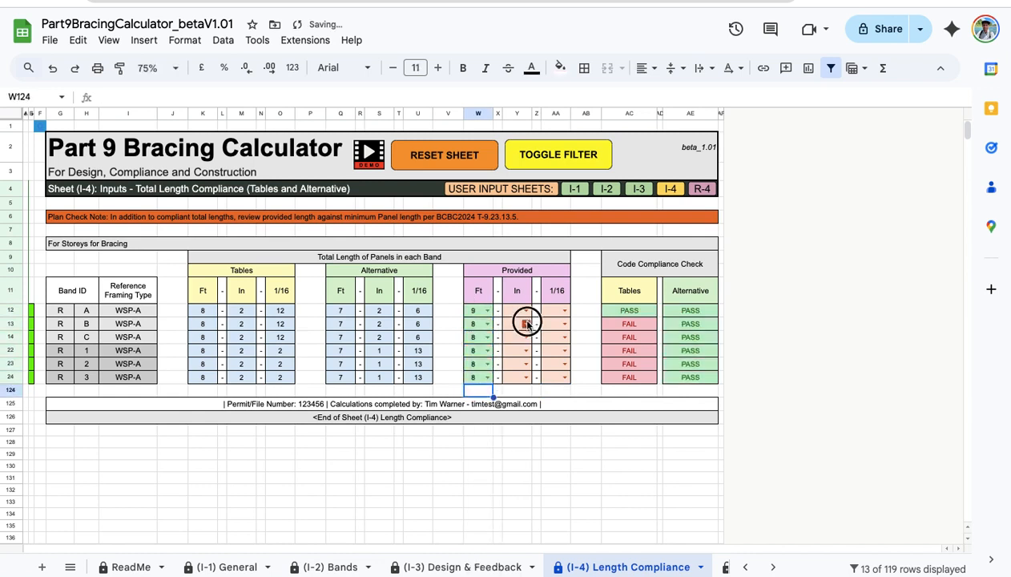
left_click(523, 423)
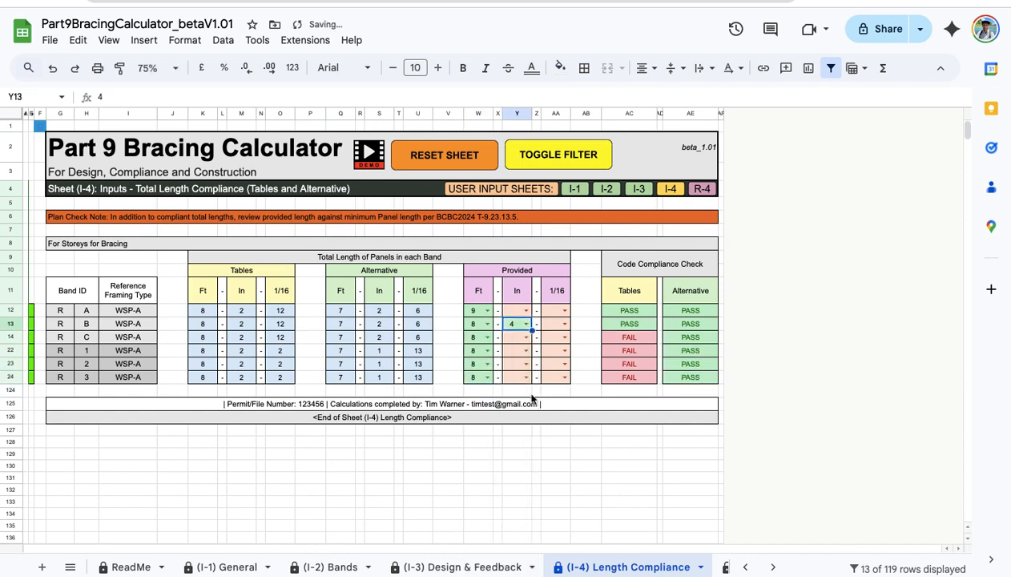
left_click(563, 323)
left_click(550, 401)
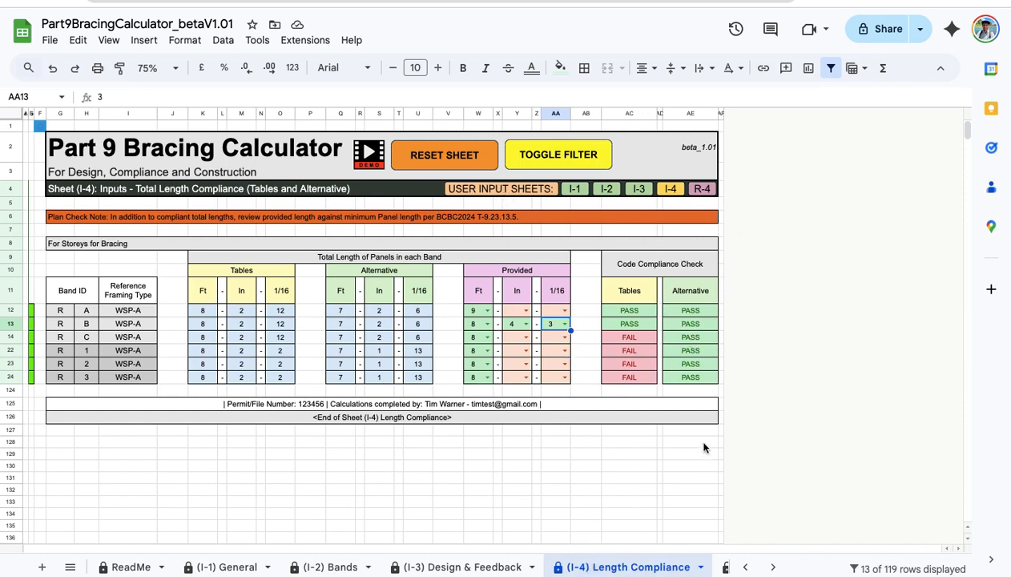
left_click(703, 190)
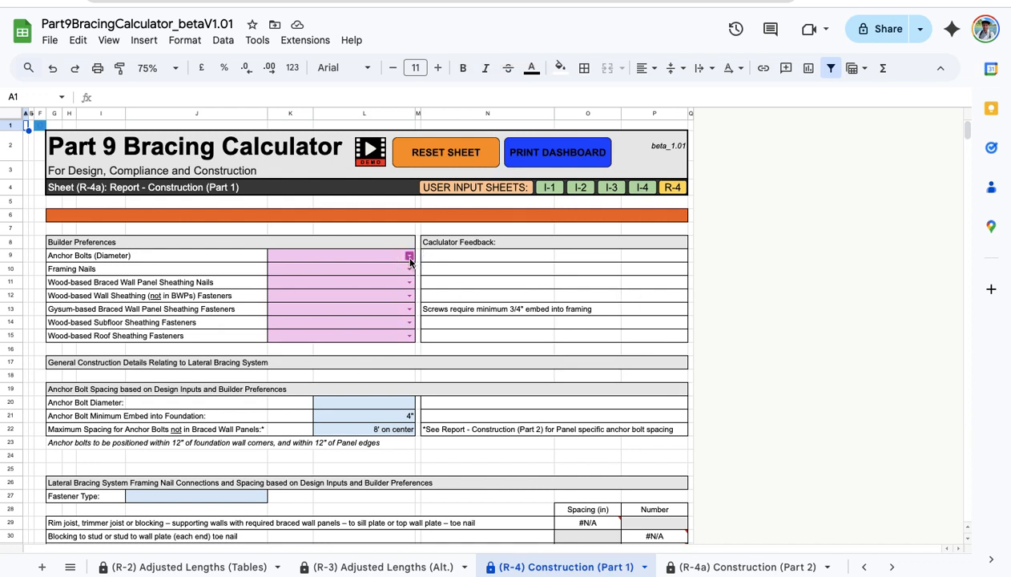
Choose 1/2" anchor bolts, 3 1/4" x 0.120" strip/coil framing nails and 2 1/2" x 0.113" panel nails.
left_click(354, 276)
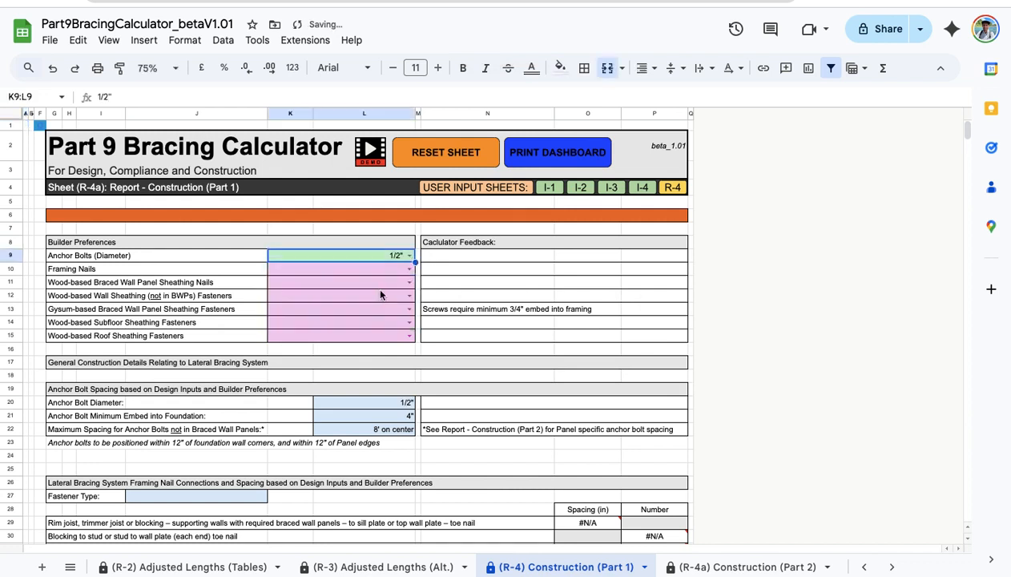
left_click(411, 268)
left_click(355, 309)
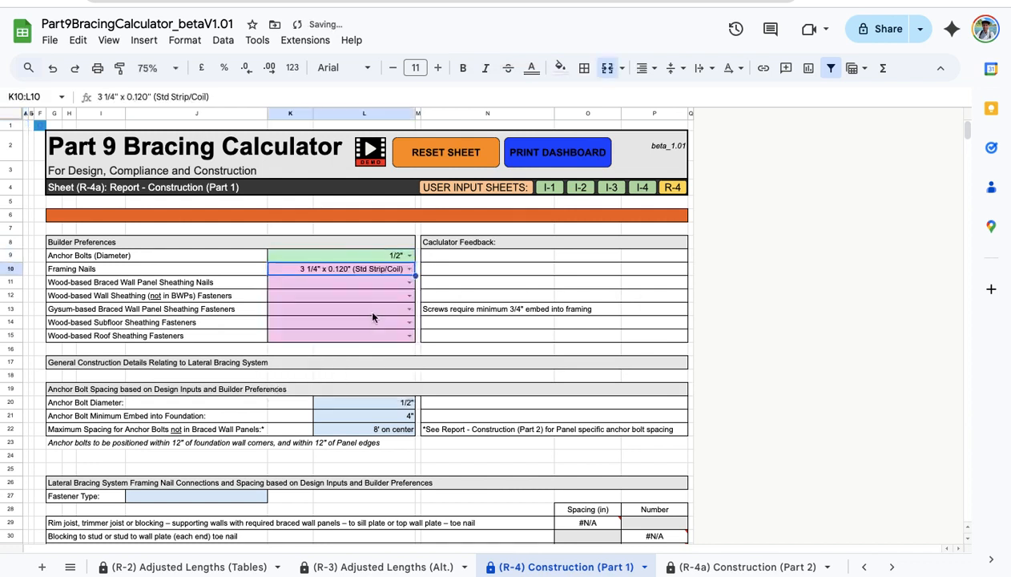
left_click(393, 285)
left_click(409, 282)
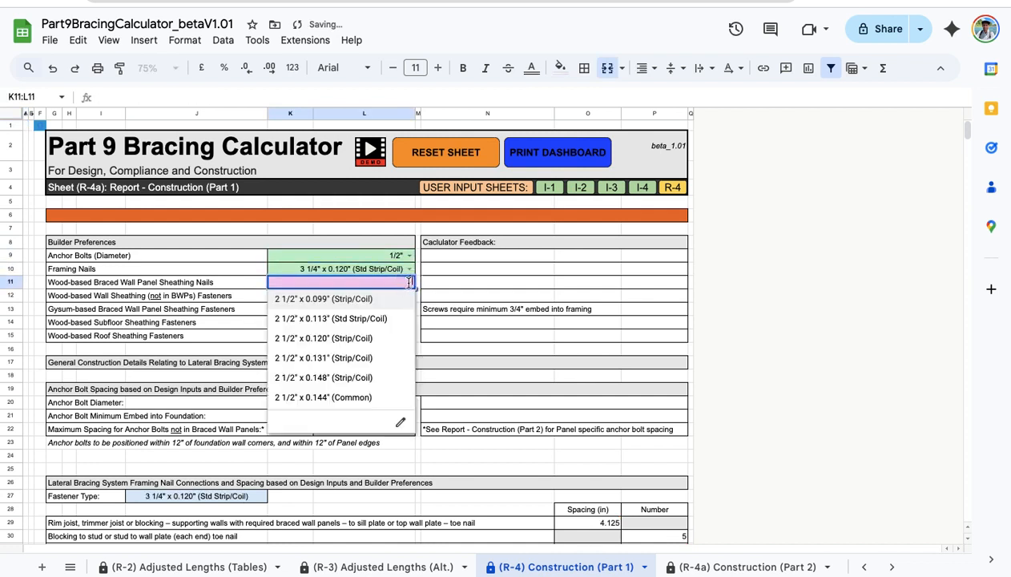
left_click(381, 317)
Set wall, subfloor and roof sheathing fasteners to Same as BWP nails, gypsum to Type W Drywall Screws.
left_click(409, 295)
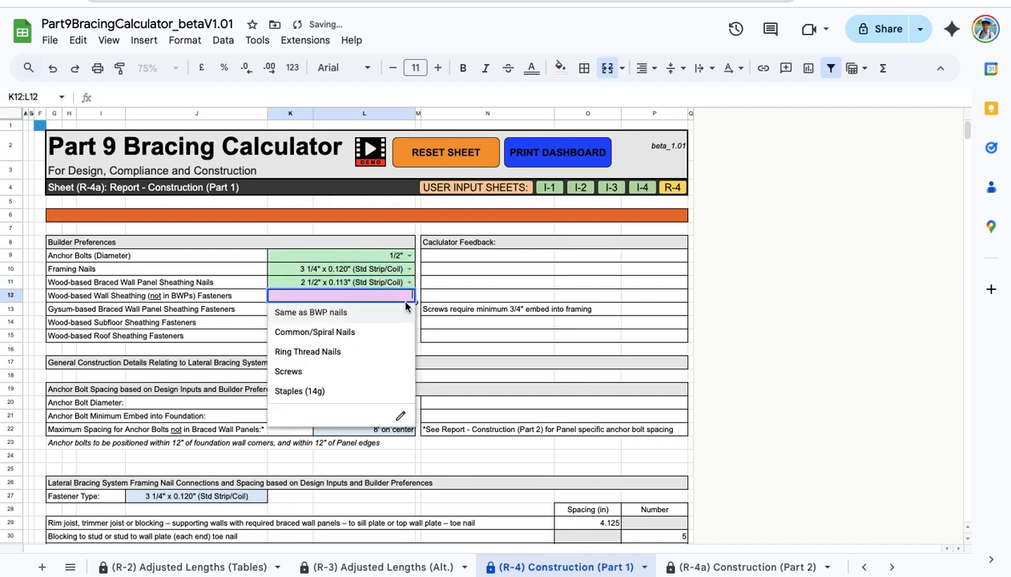
left_click(383, 317)
left_click(408, 309)
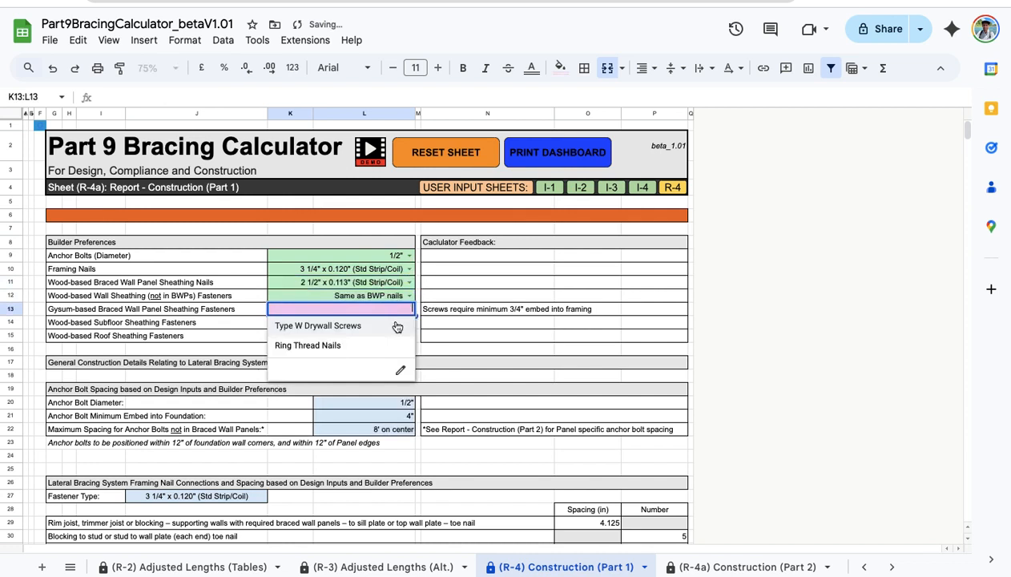
left_click(394, 327)
left_click(406, 322)
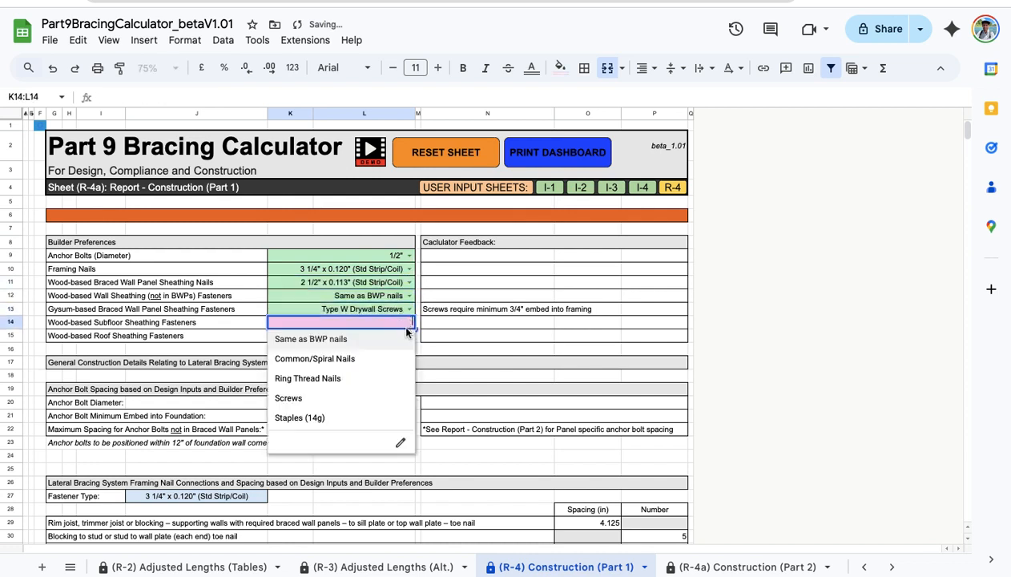
left_click(388, 345)
left_click(408, 336)
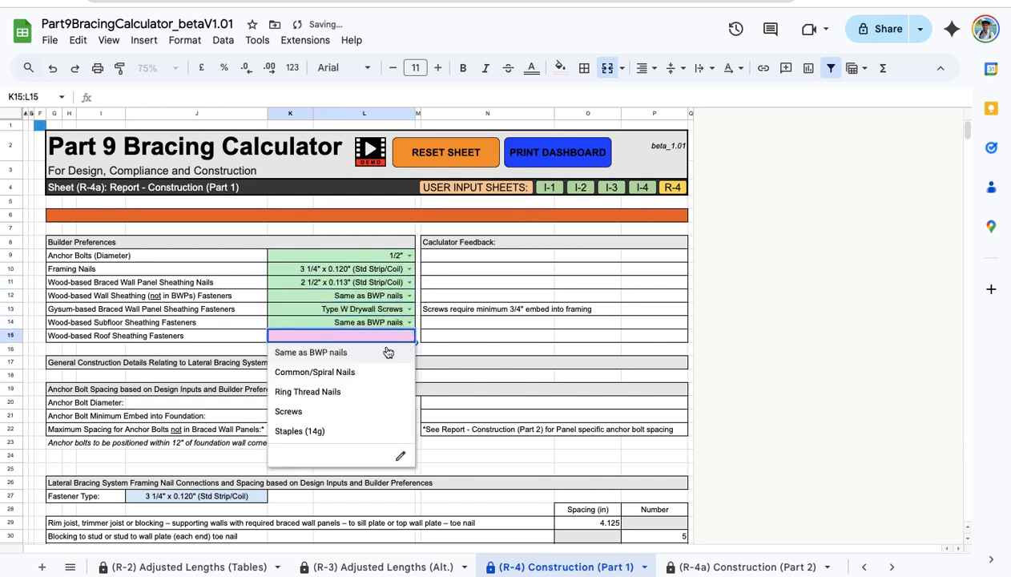
left_click(385, 352)
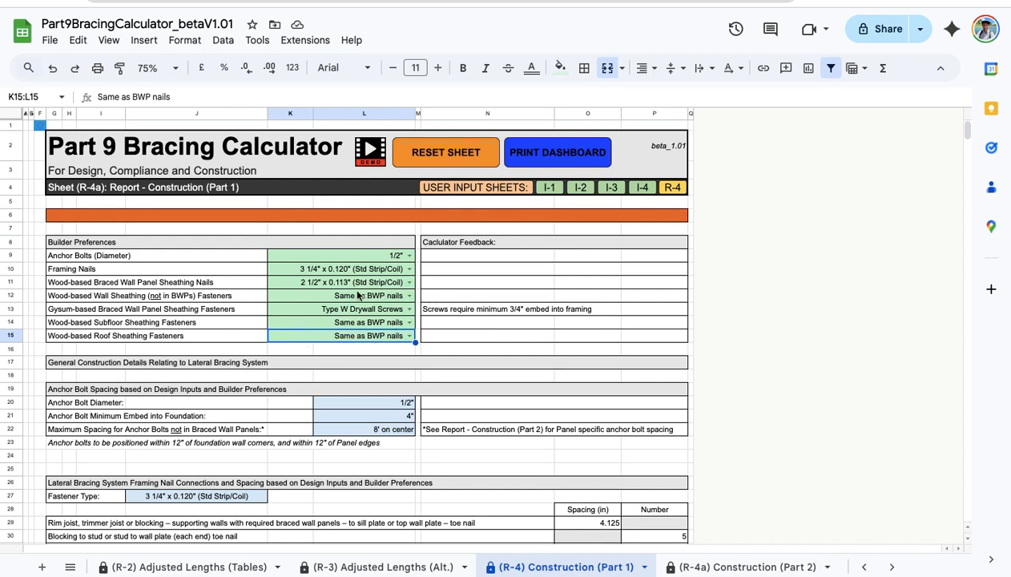
Run TOGGLE FILTER on the Construction (Part 1) report so 4 of 8 fastener rows show.
scroll(405, 293, "down", 1)
scroll(430, 295, "down", 10)
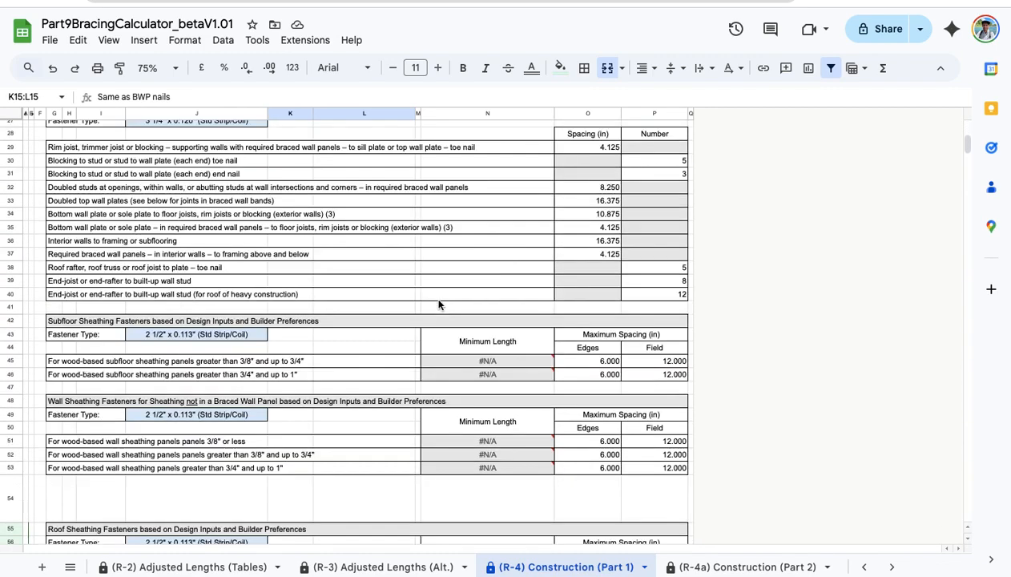
scroll(439, 302, "up", 2)
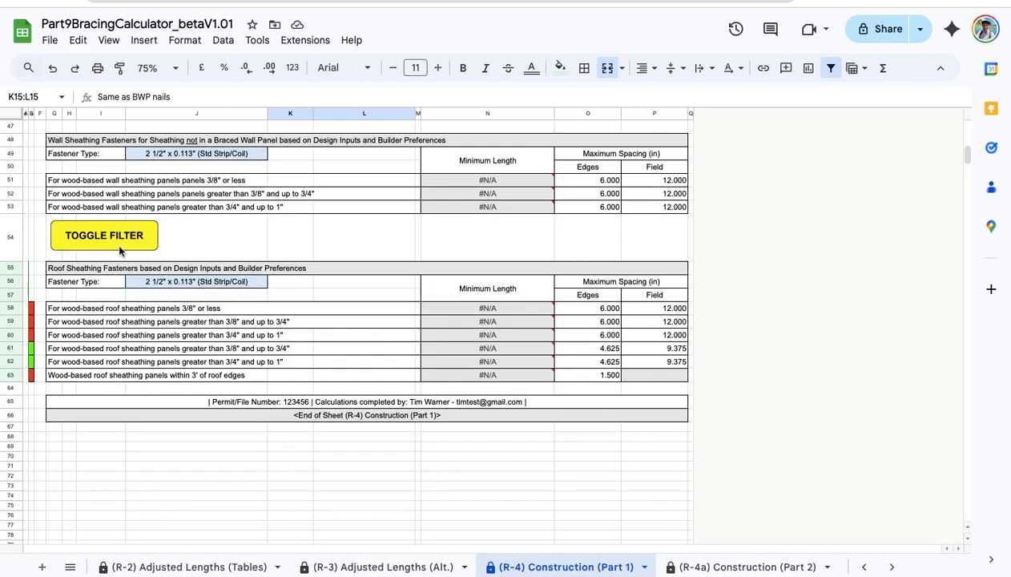
left_click(119, 245)
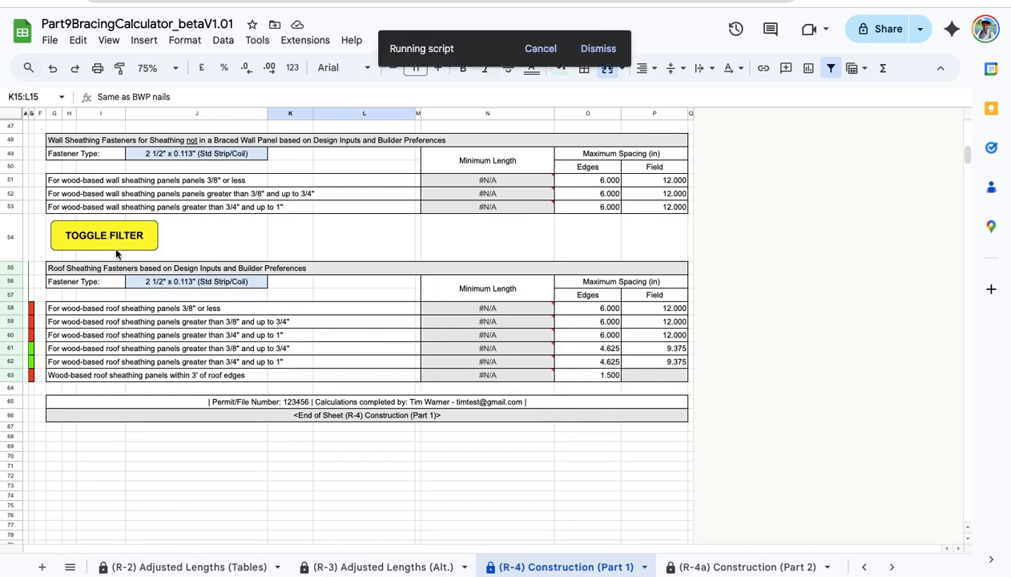
scroll(601, 328, "up", 15)
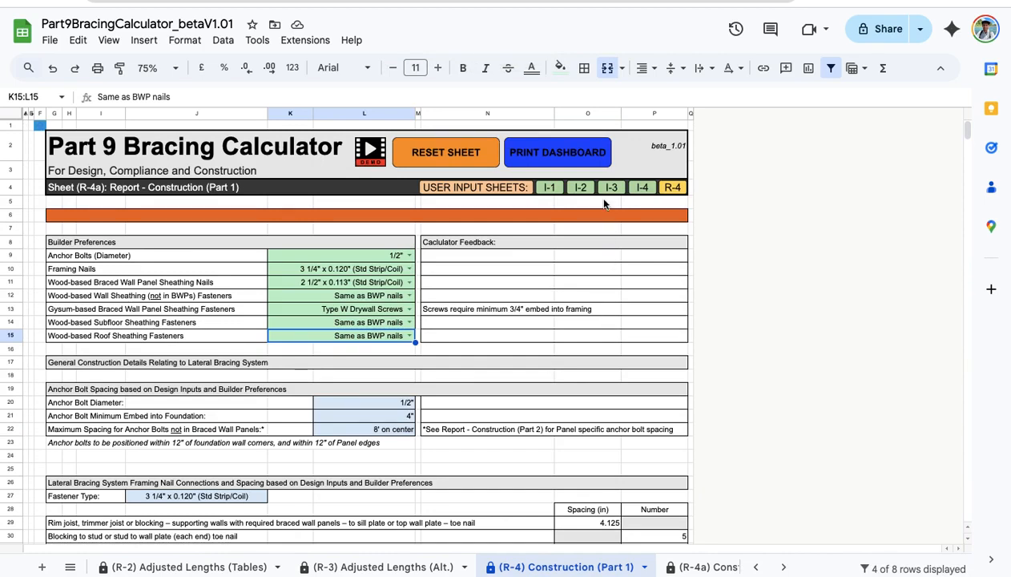
left_click(559, 155)
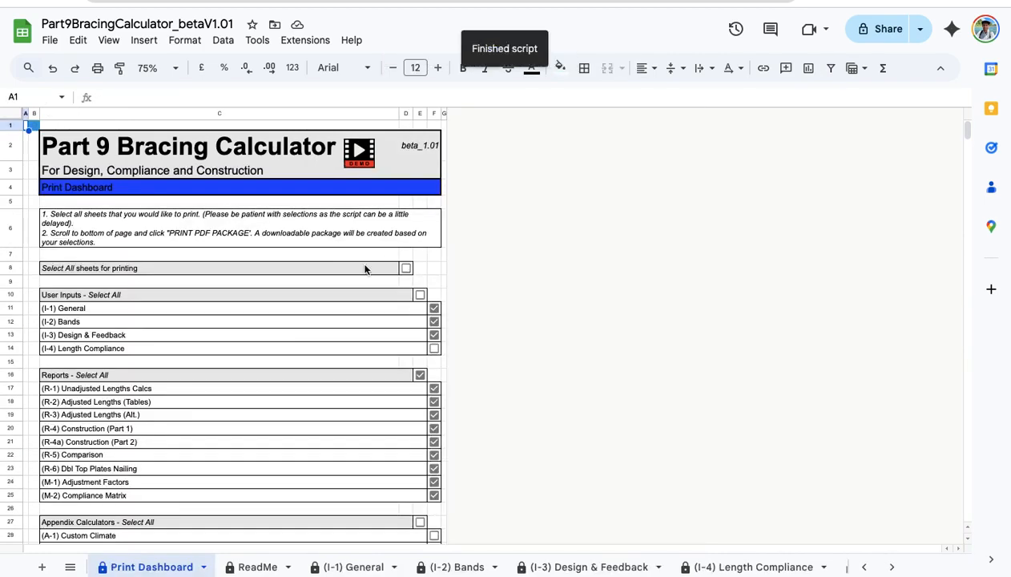
Tick all sheets for printing except the appendix calculators and (I-4) Length Compliance.
scroll(281, 233, "down", 1)
scroll(282, 234, "up", 1)
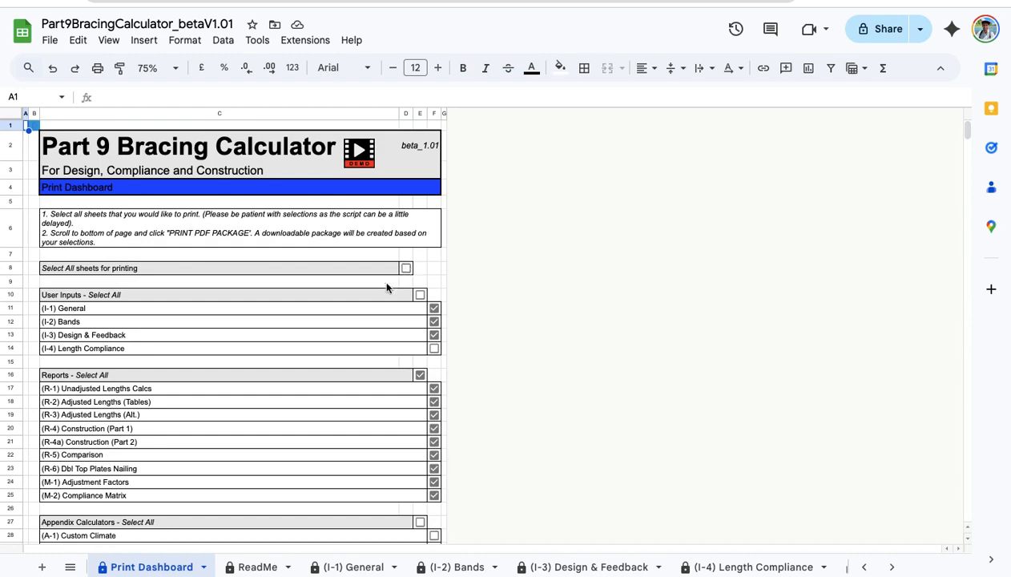
scroll(342, 327, "down", 3)
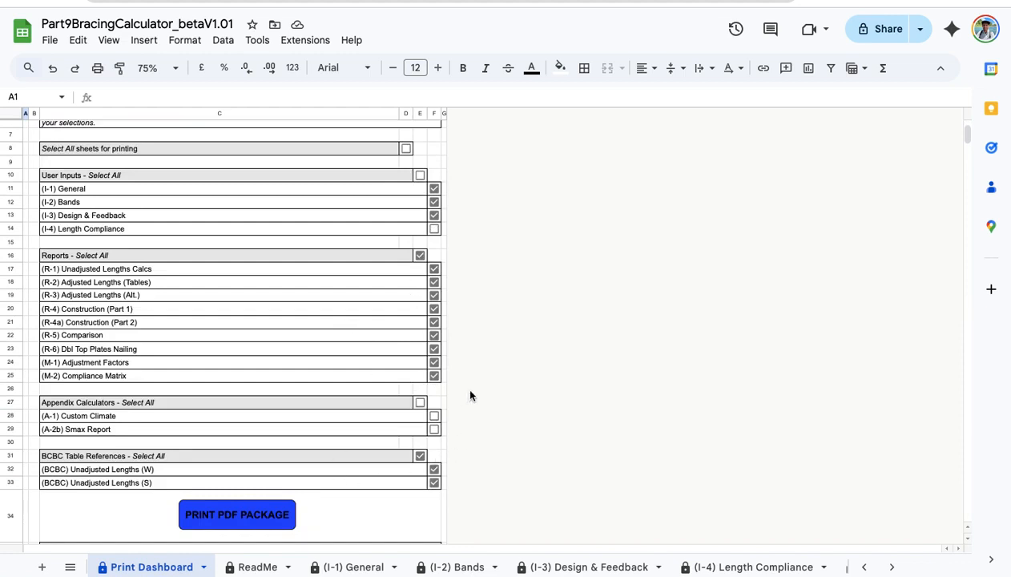
scroll(552, 248, "up", 3)
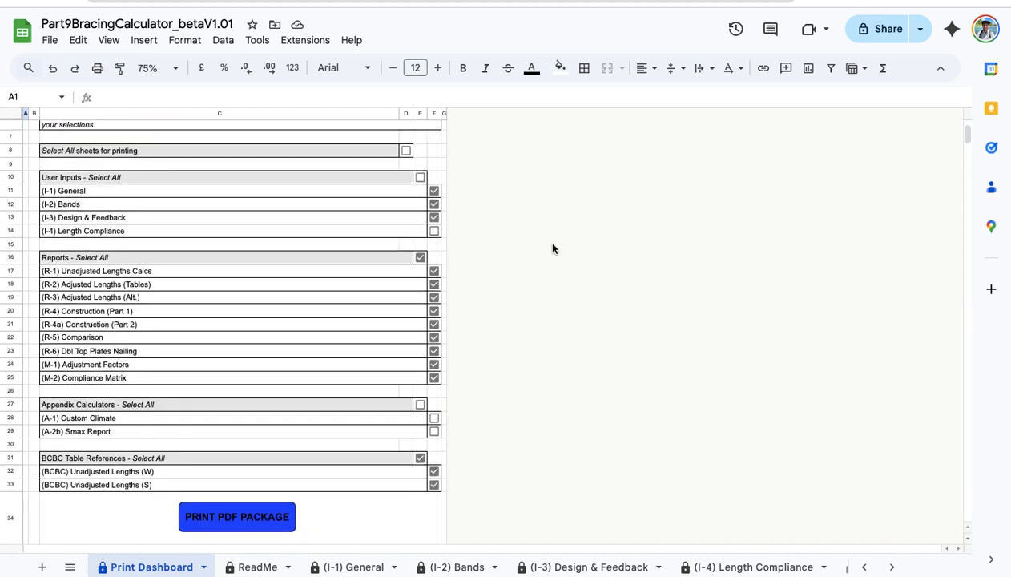
left_click(407, 236)
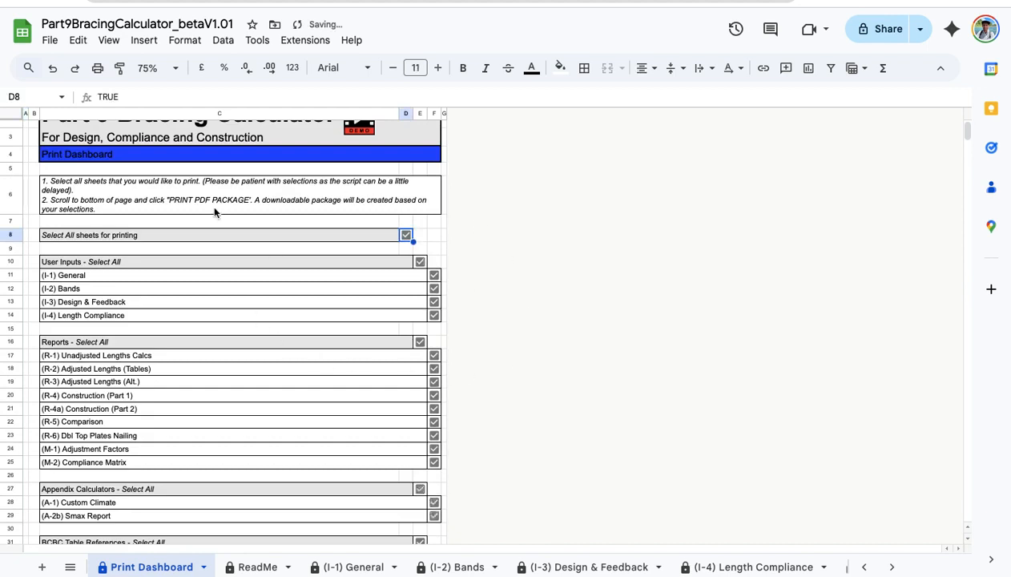
scroll(342, 363, "down", 4)
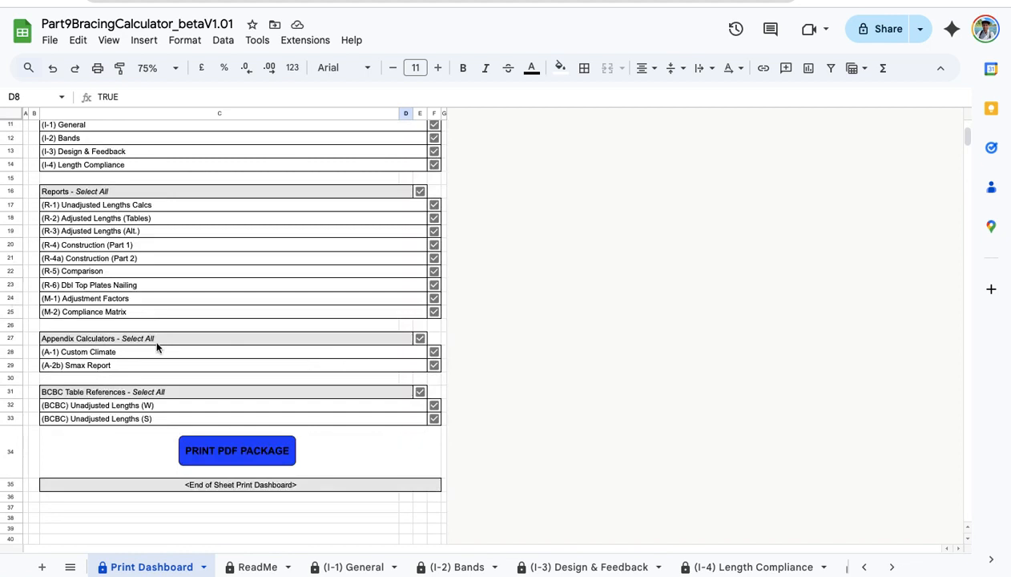
left_click(419, 338)
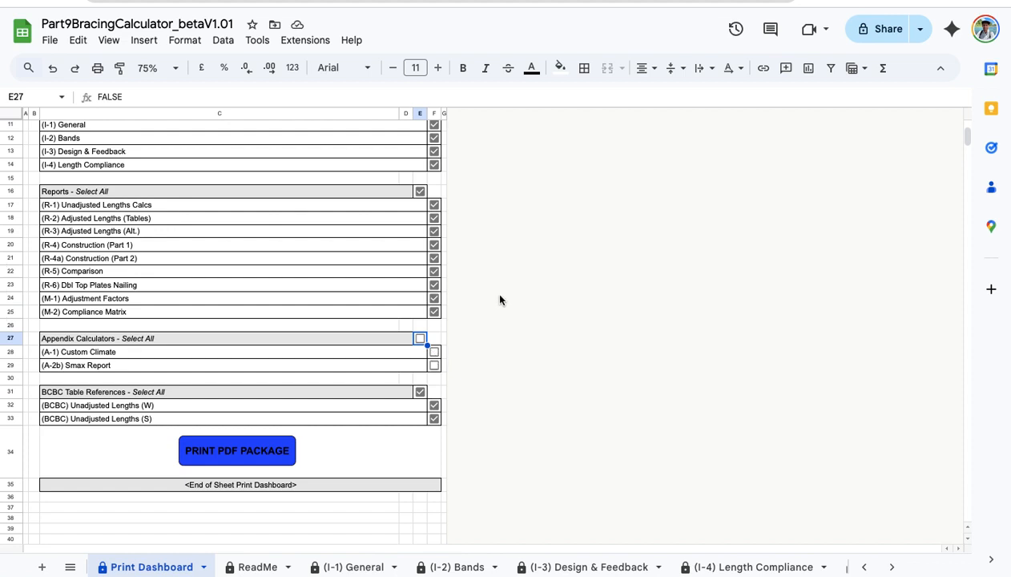
left_click(445, 300)
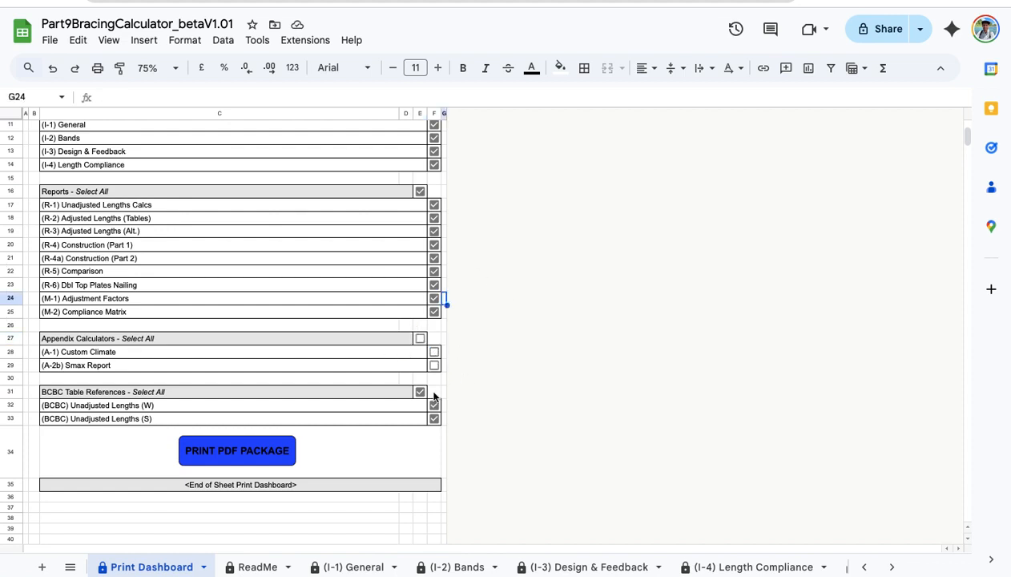
scroll(326, 309, "up", 5)
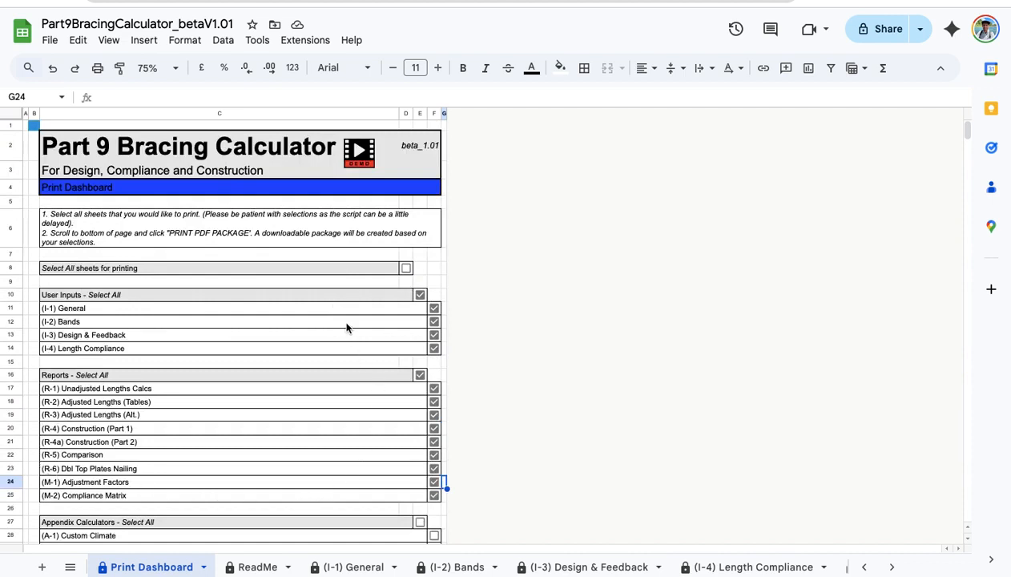
left_click(436, 350)
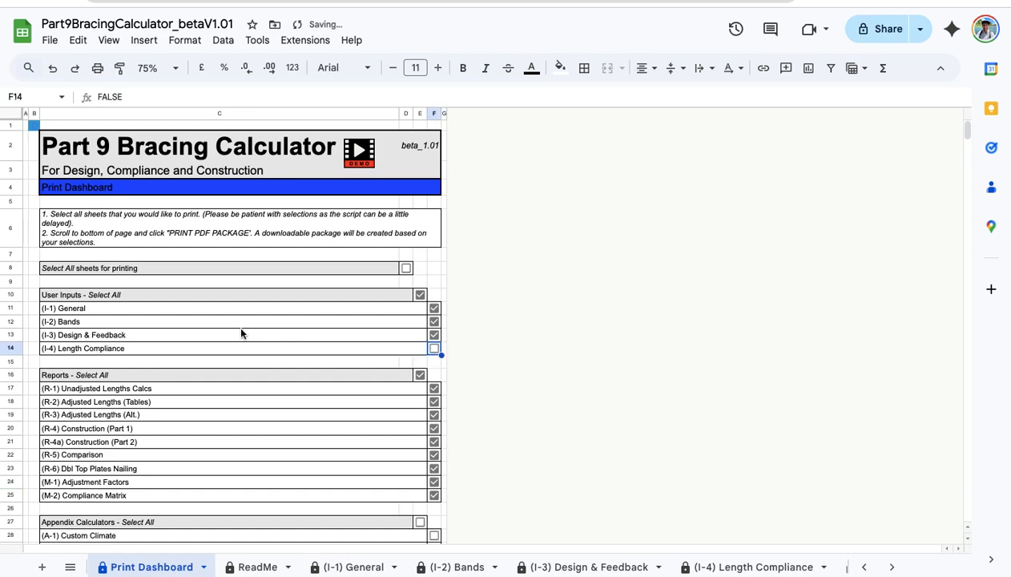
Start generating the PDF package from the ticked sheets.
scroll(244, 328, "down", 2)
scroll(476, 240, "up", 1)
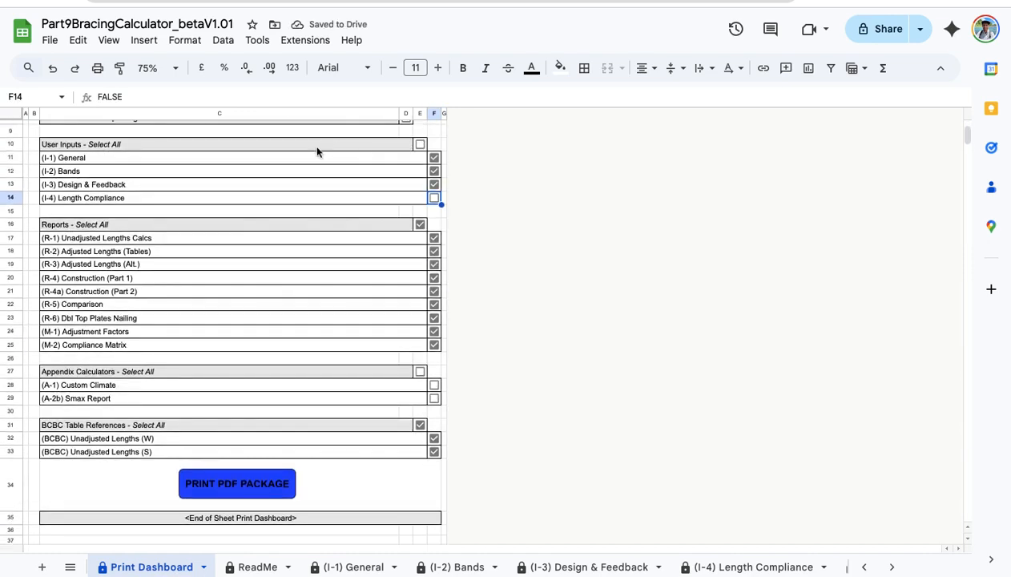
scroll(232, 264, "up", 2)
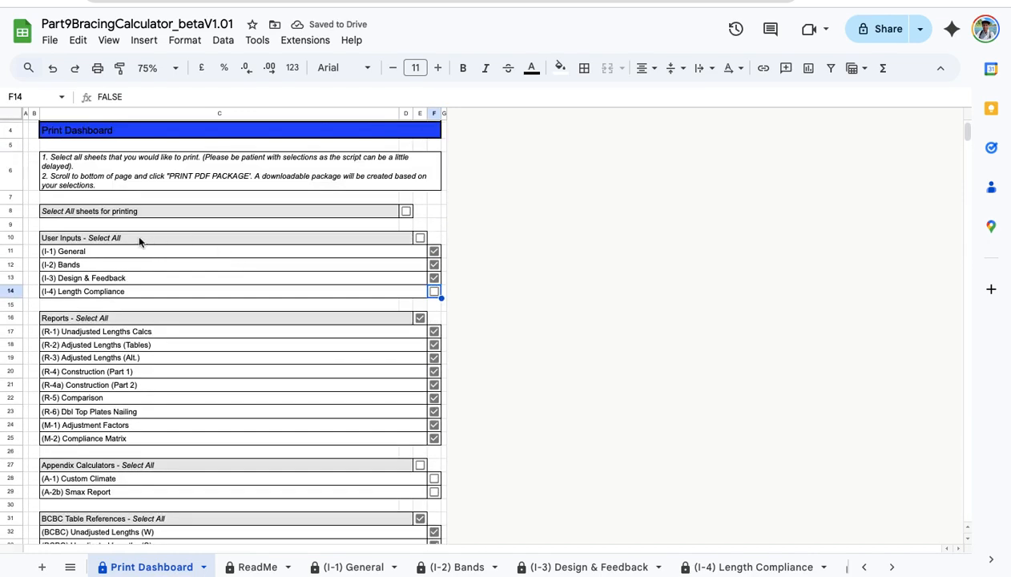
scroll(184, 365, "down", 3)
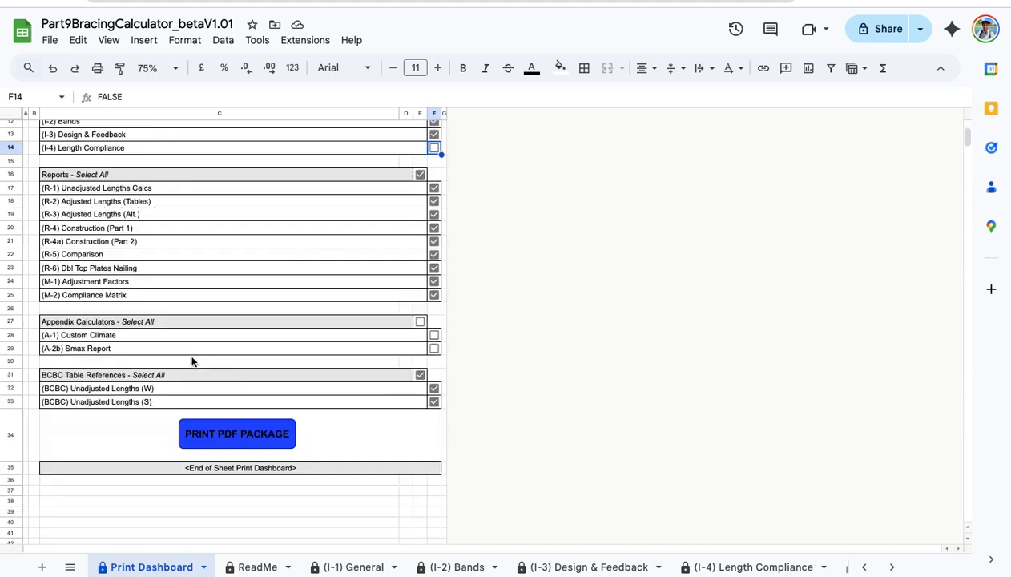
left_click(252, 437)
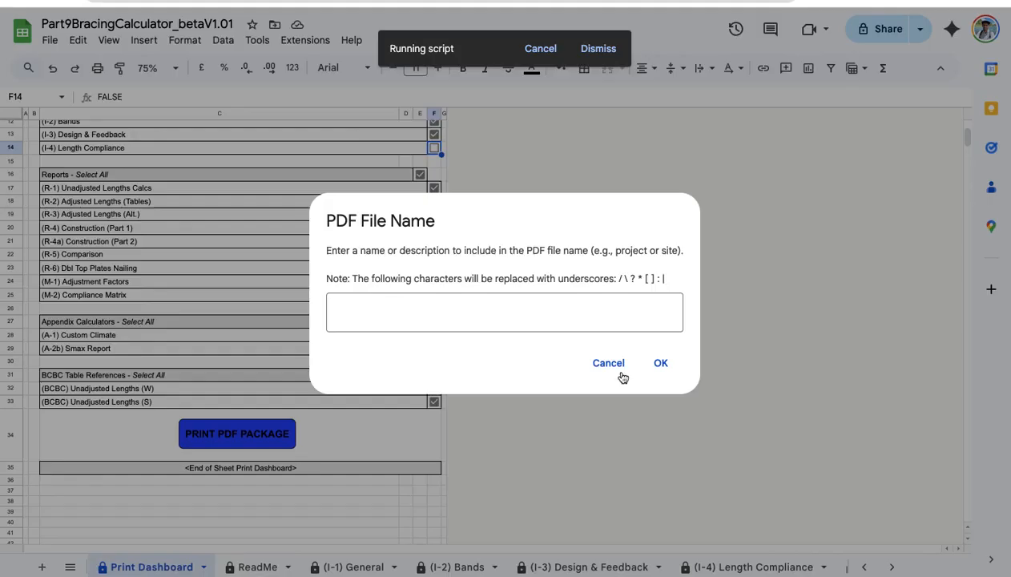
Name the PDF package 'test' and confirm the file name.
left_click(533, 312)
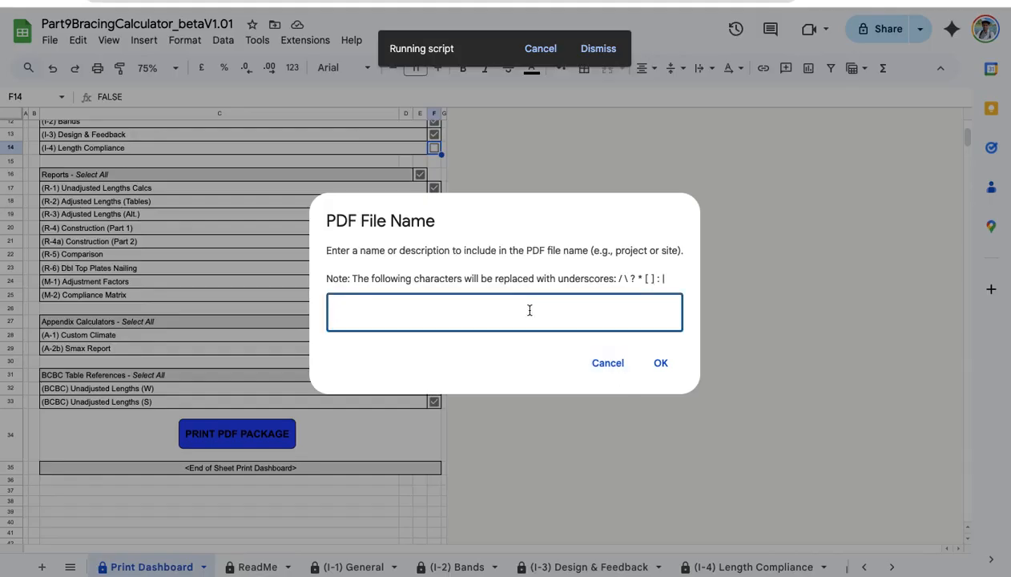
type("test")
left_click(662, 364)
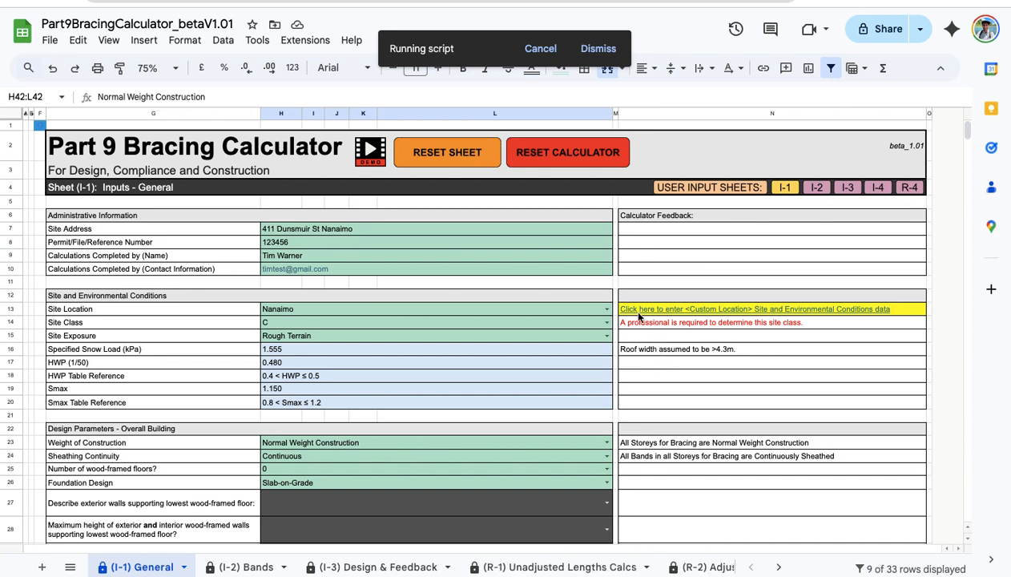
Wait for the export script to finish until the Download PDF Package dialog appears.
mouse_move(638, 316)
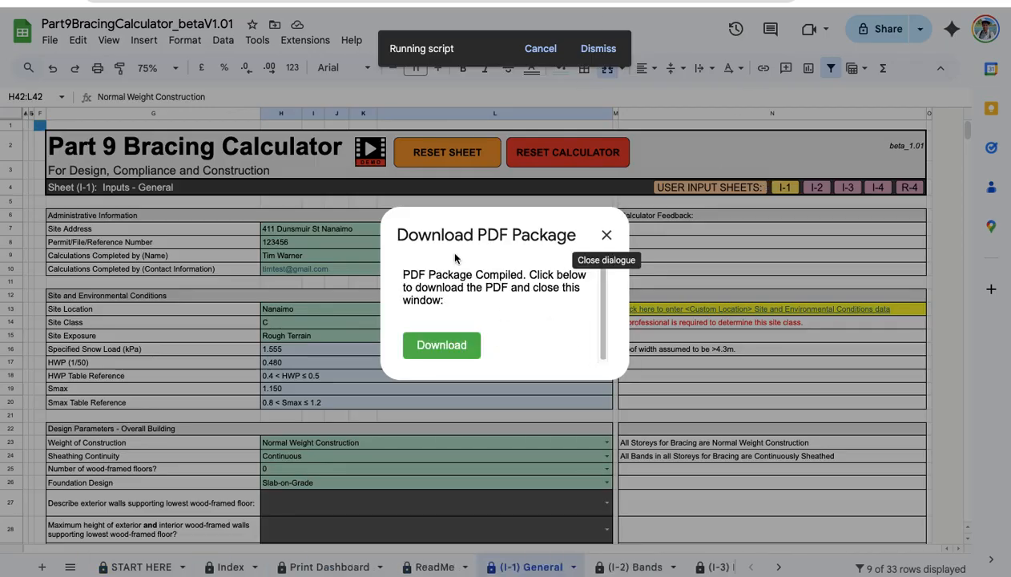
Download the compiled PDF package, Part9BracingCalculator_test_2025-04-06.pdf, and open it in Drive's viewer.
left_click(433, 346)
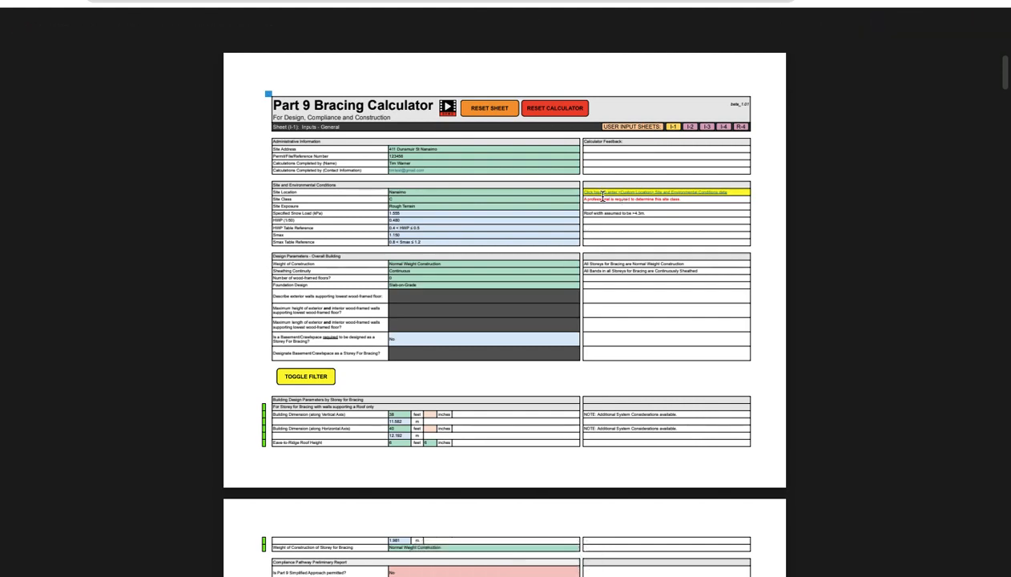
scroll(539, 209, "down", 1)
scroll(539, 209, "up", 2)
Scroll through the PDF from page 3 to page 5, the R-1 Unadjusted Lengths report.
scroll(538, 215, "down", 4)
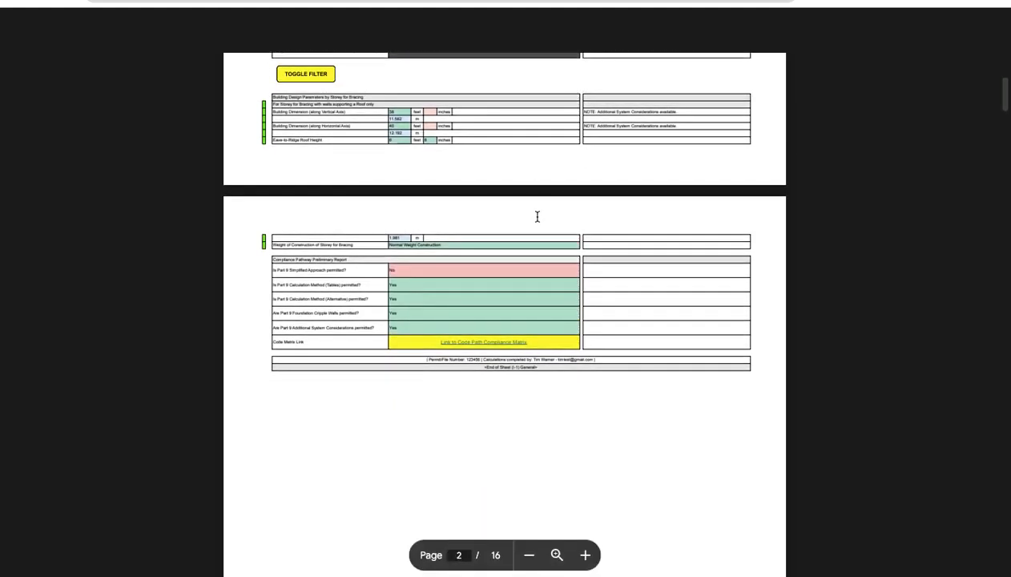
scroll(537, 216, "down", 1)
scroll(537, 216, "up", 4)
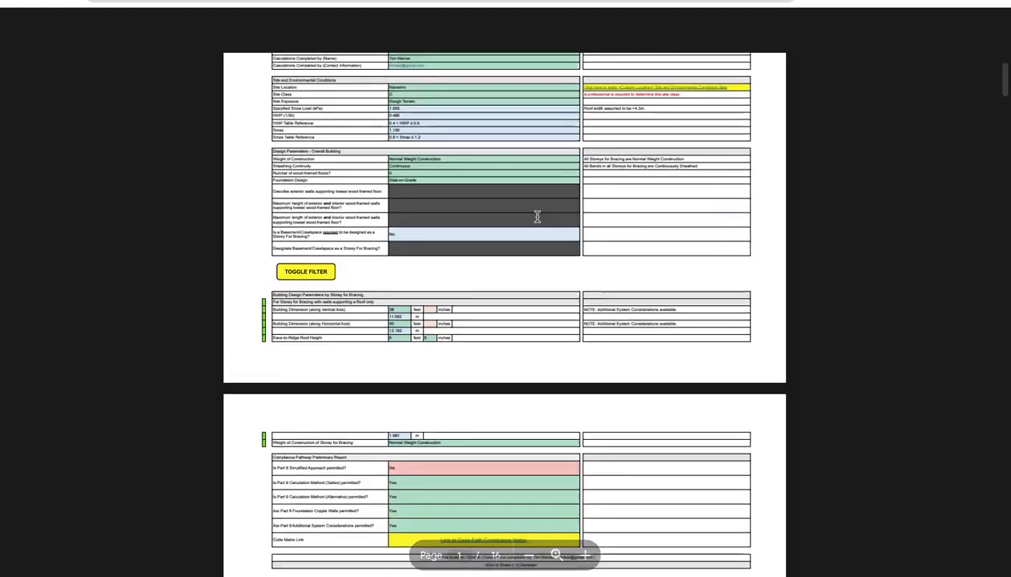
scroll(537, 216, "up", 2)
scroll(541, 170, "down", 6)
scroll(541, 170, "down", 3)
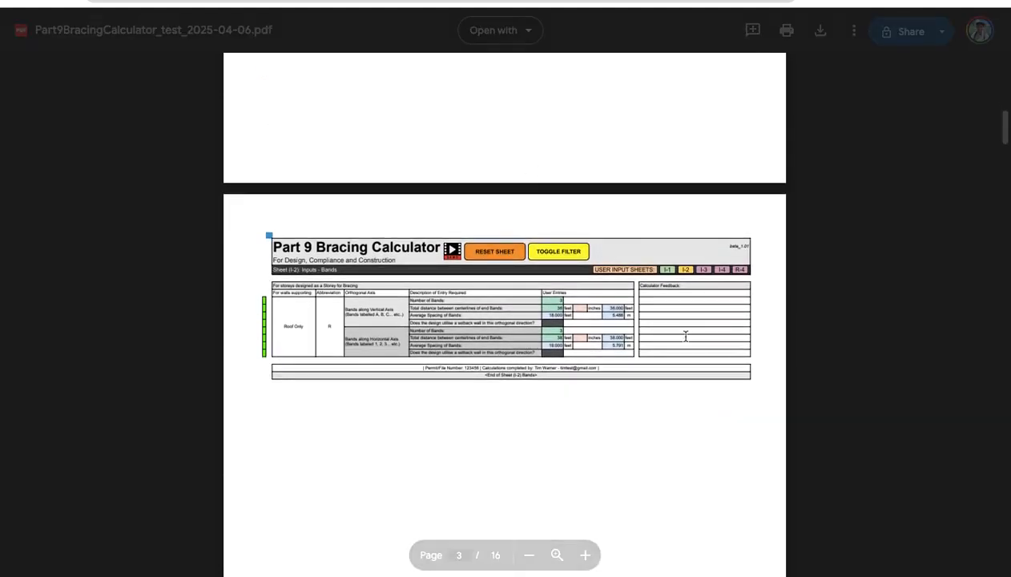
scroll(661, 348, "down", 7)
scroll(598, 232, "up", 1)
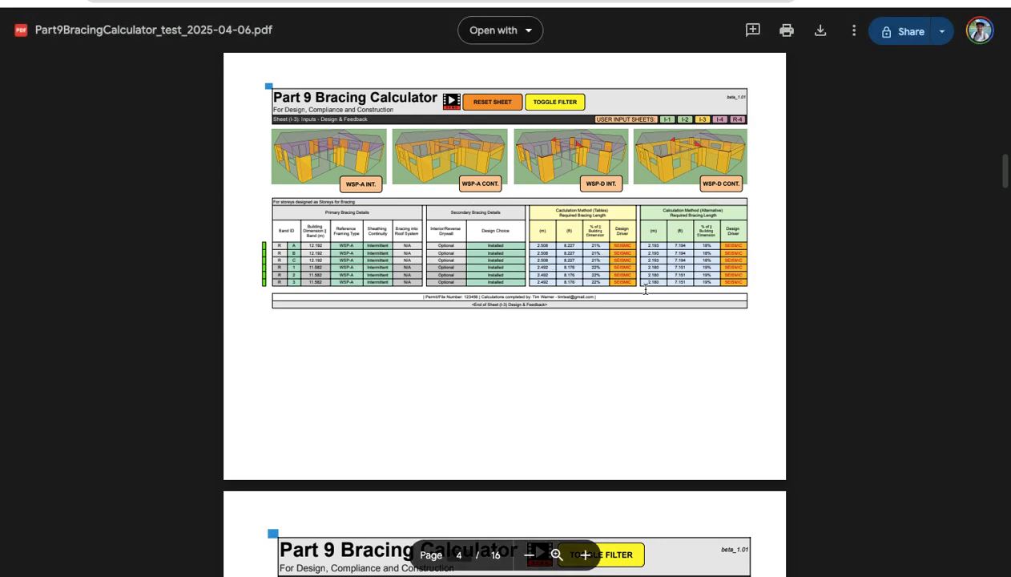
scroll(497, 320, "down", 3)
scroll(497, 320, "down", 10)
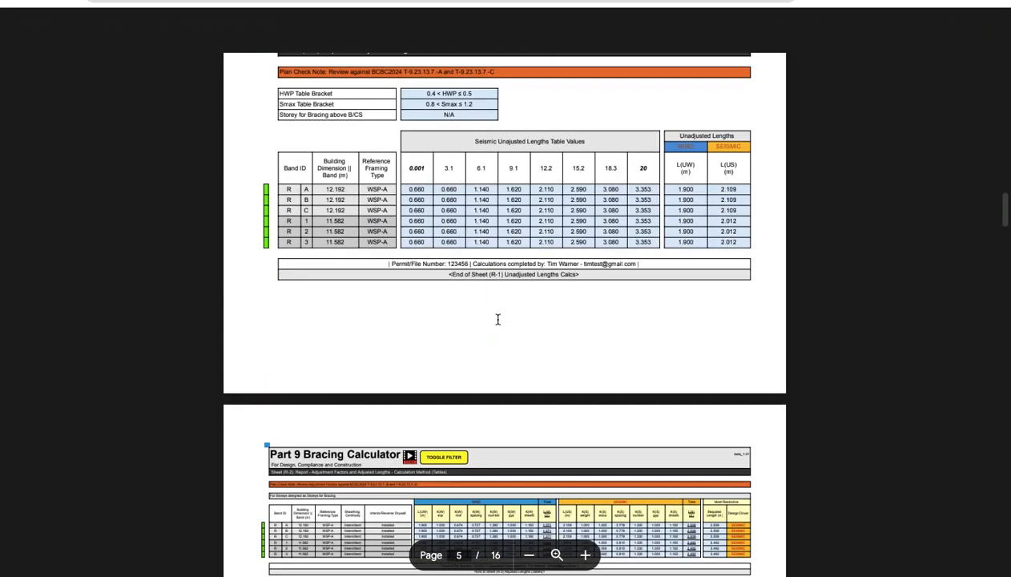
scroll(498, 320, "up", 5)
scroll(432, 300, "down", 3)
scroll(432, 300, "down", 1)
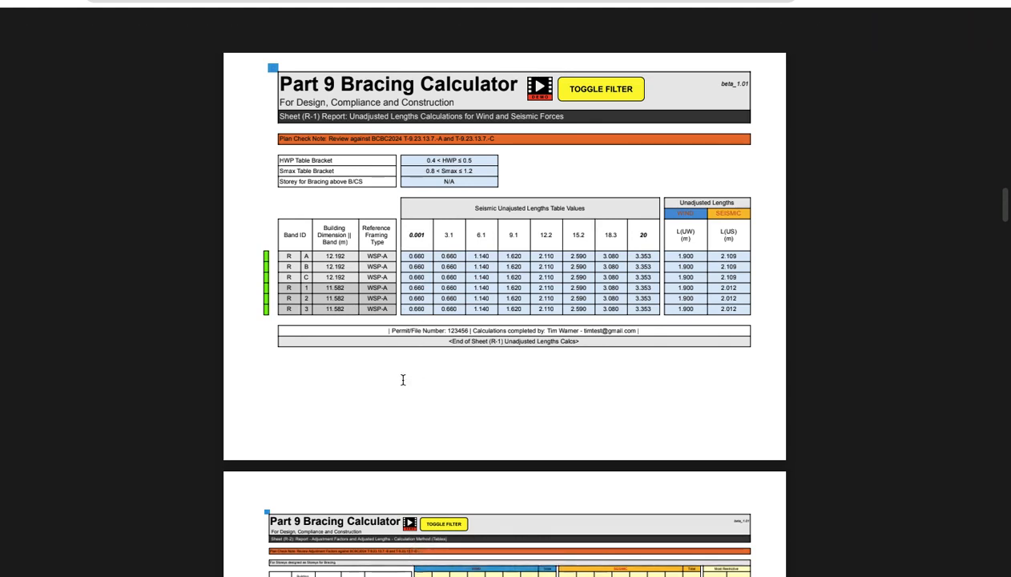
Scroll through PDF pages 6–11 down to page 12, the (R-6) Double Top Plate Nailing report.
scroll(403, 380, "down", 1)
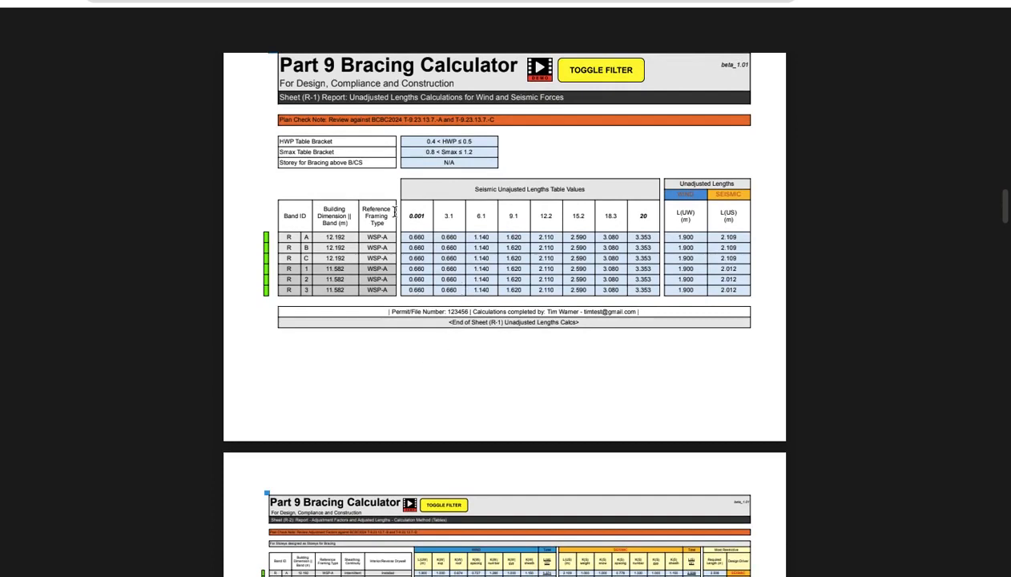
scroll(317, 276, "down", 3)
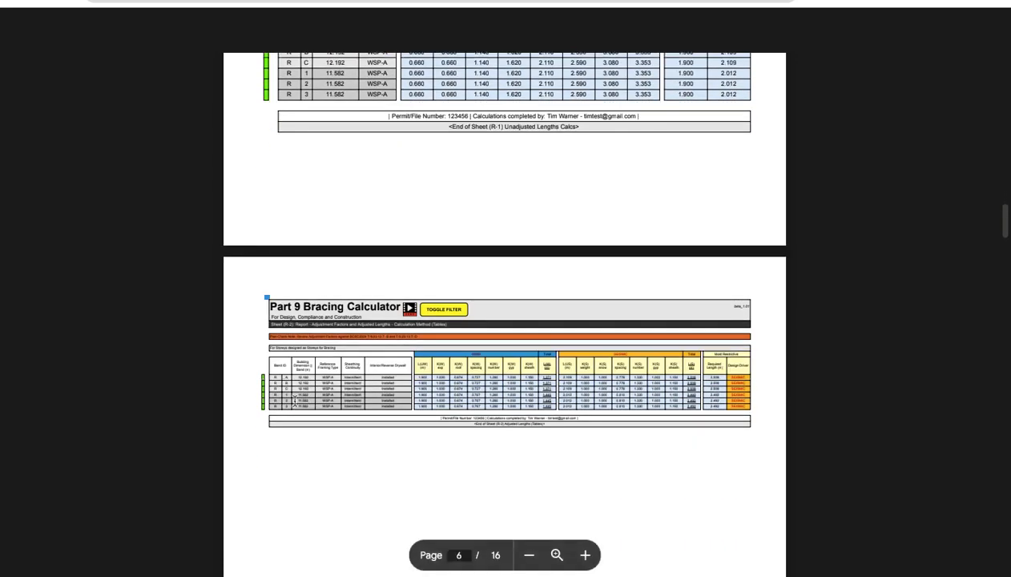
scroll(506, 436, "up", 3)
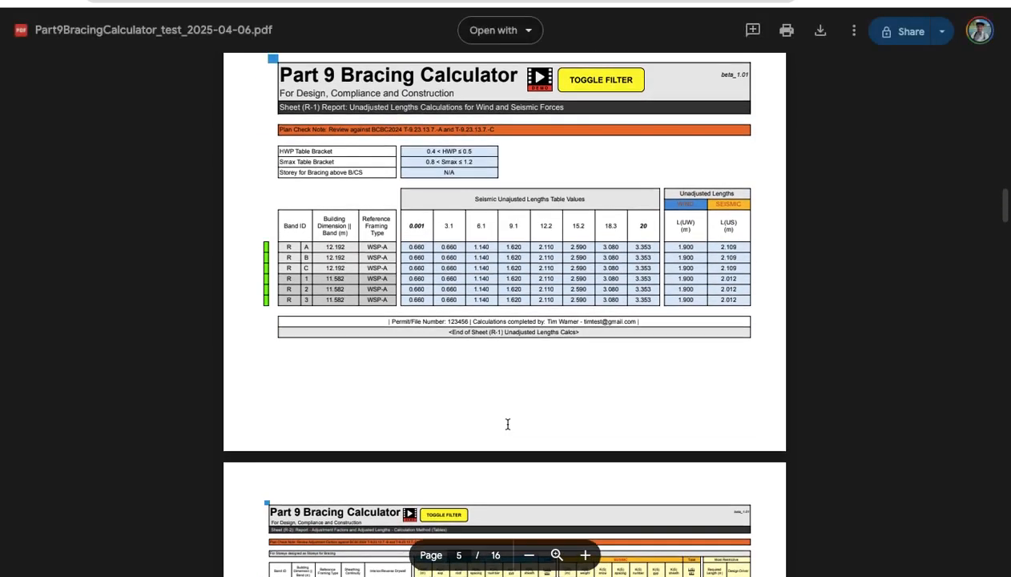
scroll(408, 344, "down", 5)
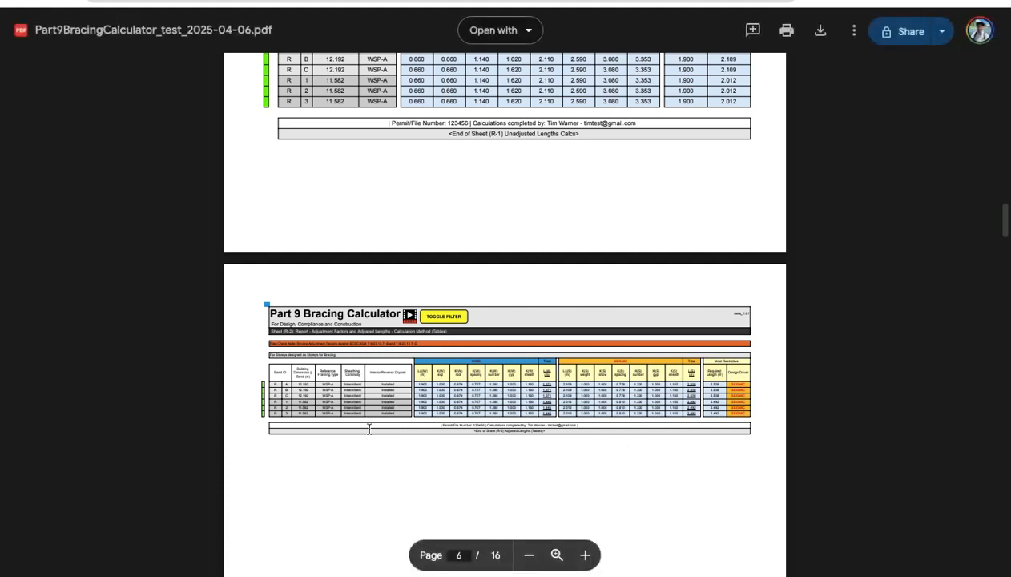
scroll(386, 412, "down", 10)
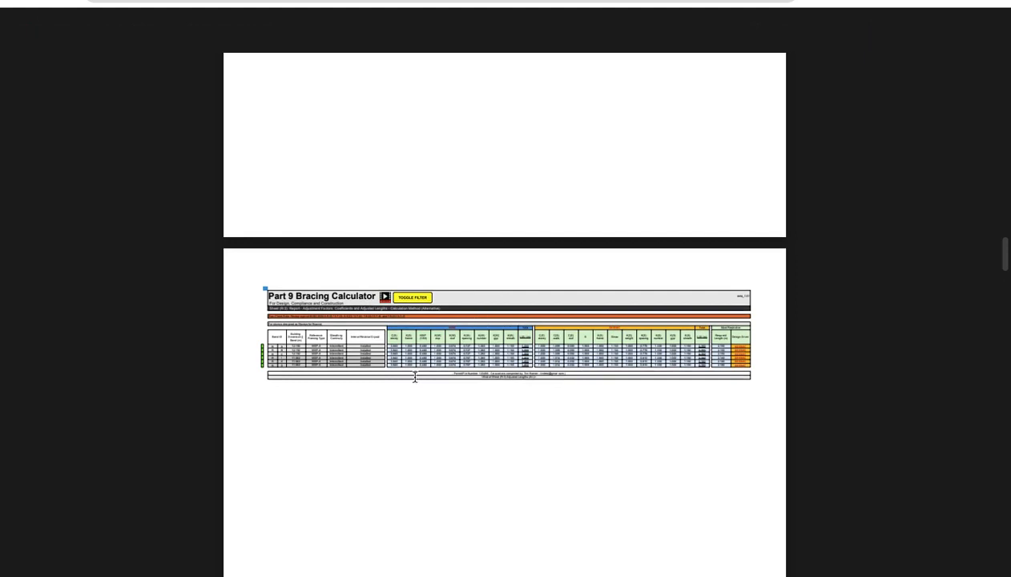
scroll(418, 388, "down", 10)
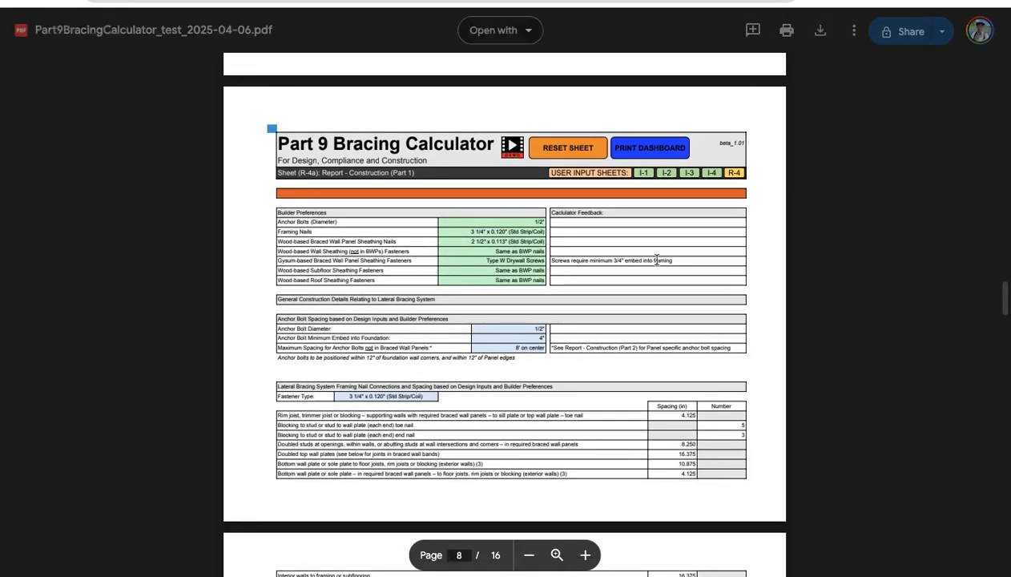
scroll(455, 298, "down", 5)
scroll(455, 298, "down", 6)
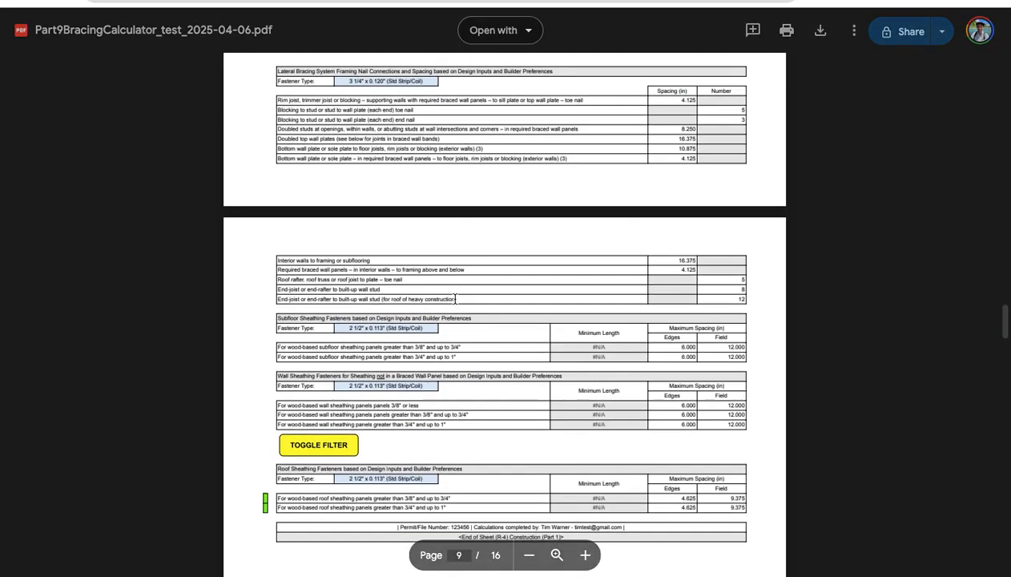
scroll(451, 298, "down", 4)
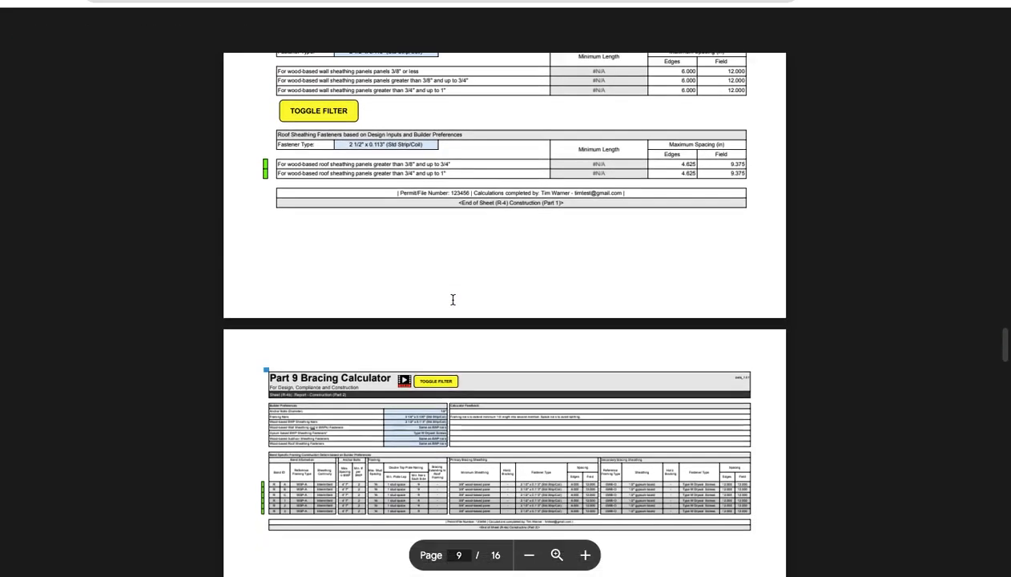
scroll(489, 196, "up", 2)
scroll(419, 309, "down", 4)
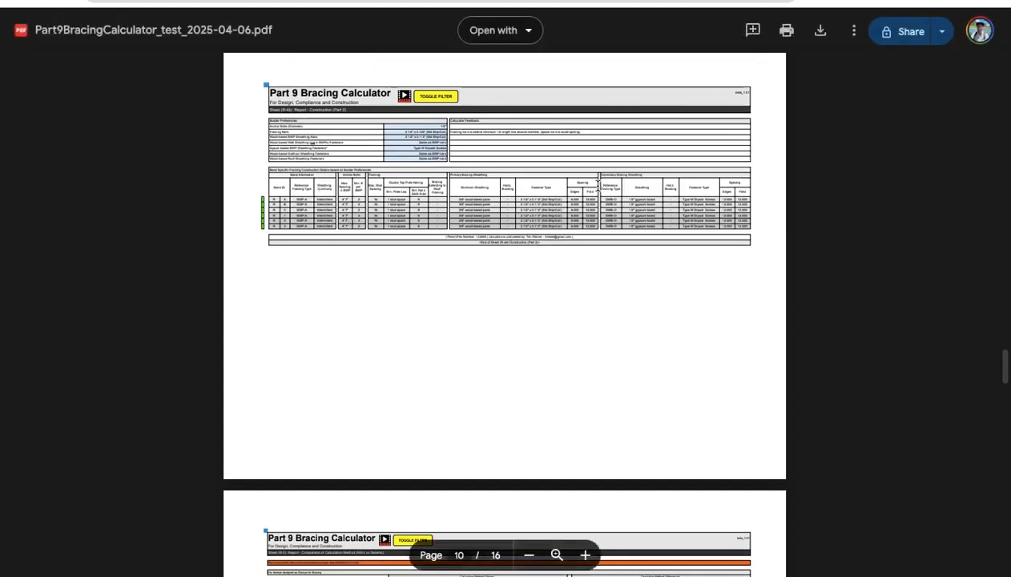
scroll(536, 251, "down", 2)
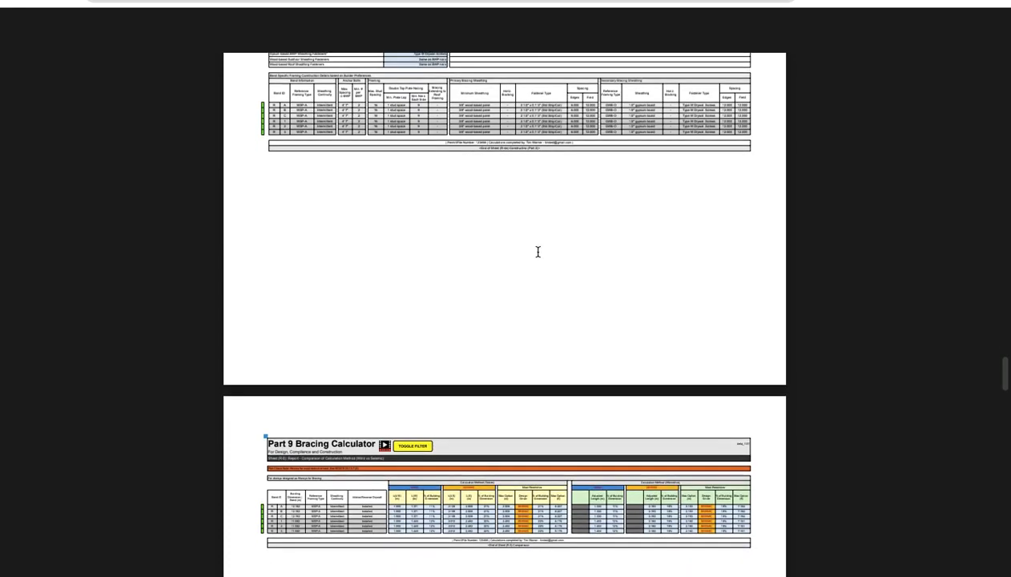
scroll(538, 251, "down", 2)
scroll(538, 252, "down", 5)
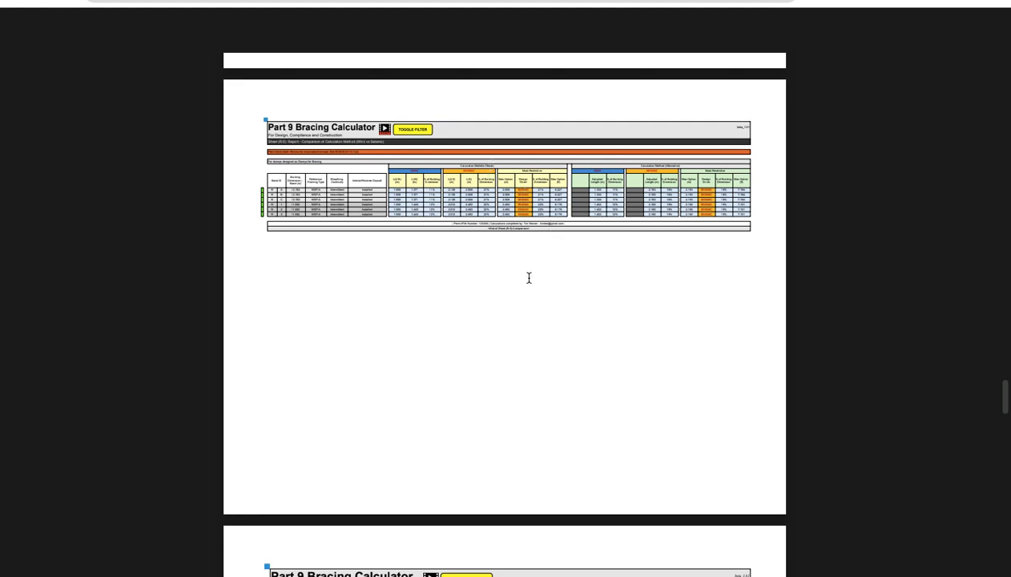
scroll(533, 273, "down", 5)
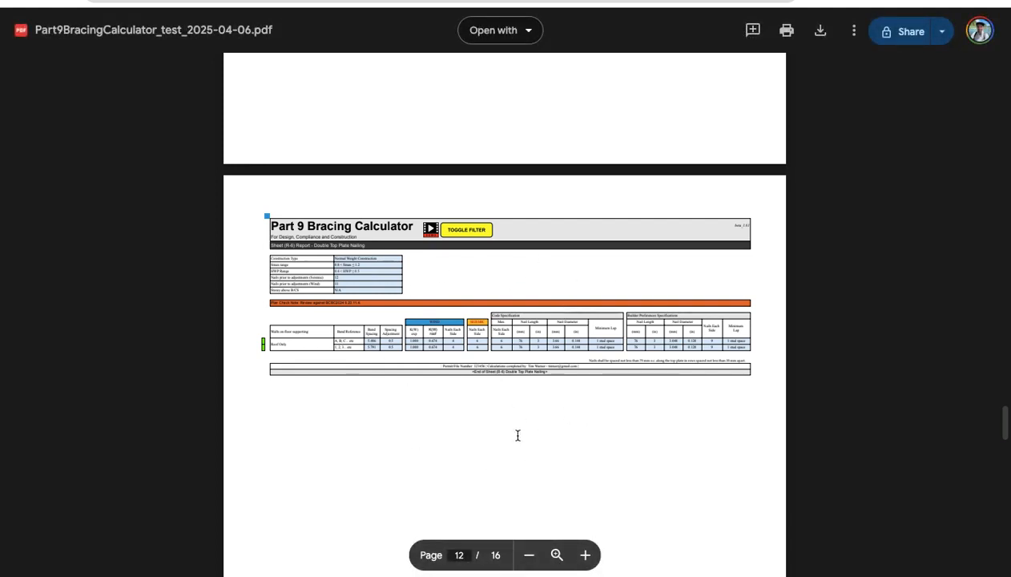
Scroll through the matrix and BCBC table pages 13–16, ending on the seismic unadjusted panel lengths table.
scroll(393, 472, "down", 6)
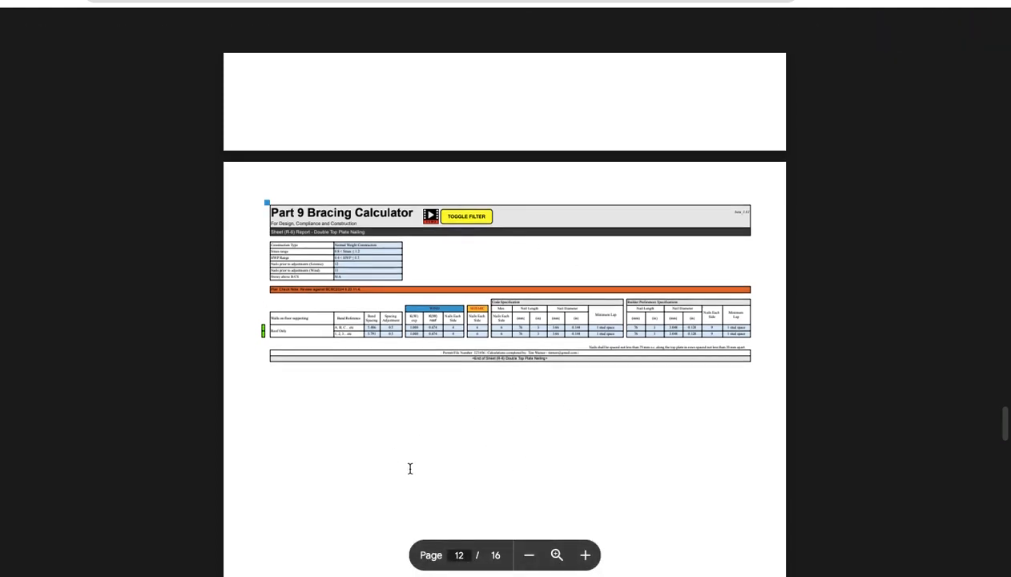
scroll(411, 467, "down", 1)
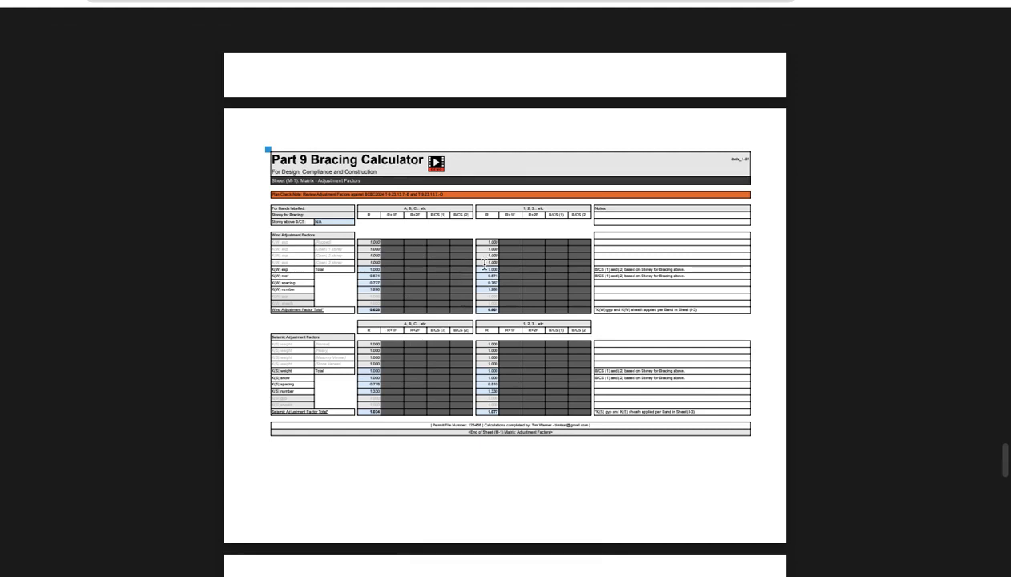
scroll(410, 390, "down", 3)
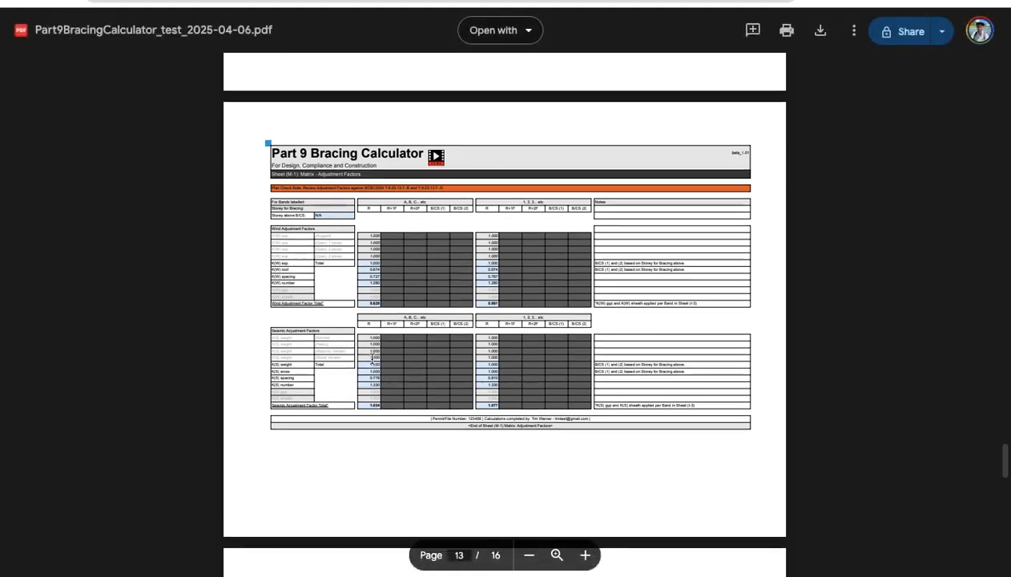
scroll(415, 354, "down", 7)
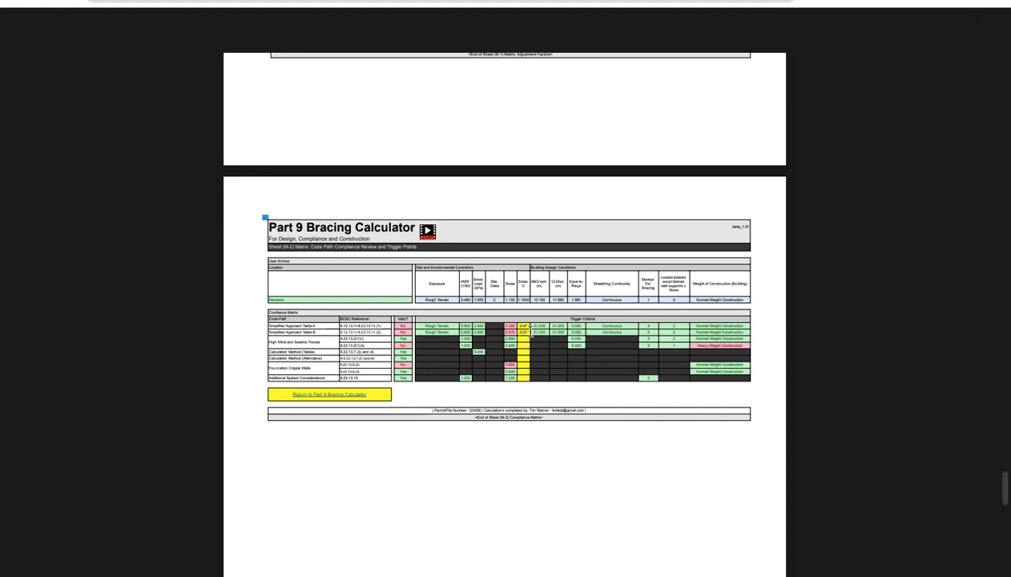
scroll(516, 350, "down", 3)
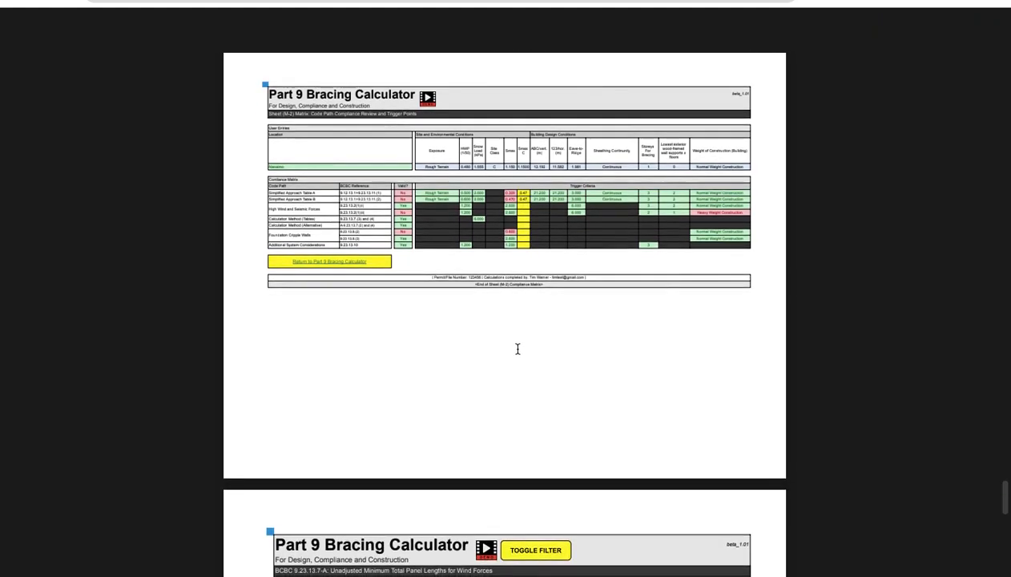
scroll(517, 350, "down", 2)
scroll(517, 351, "down", 8)
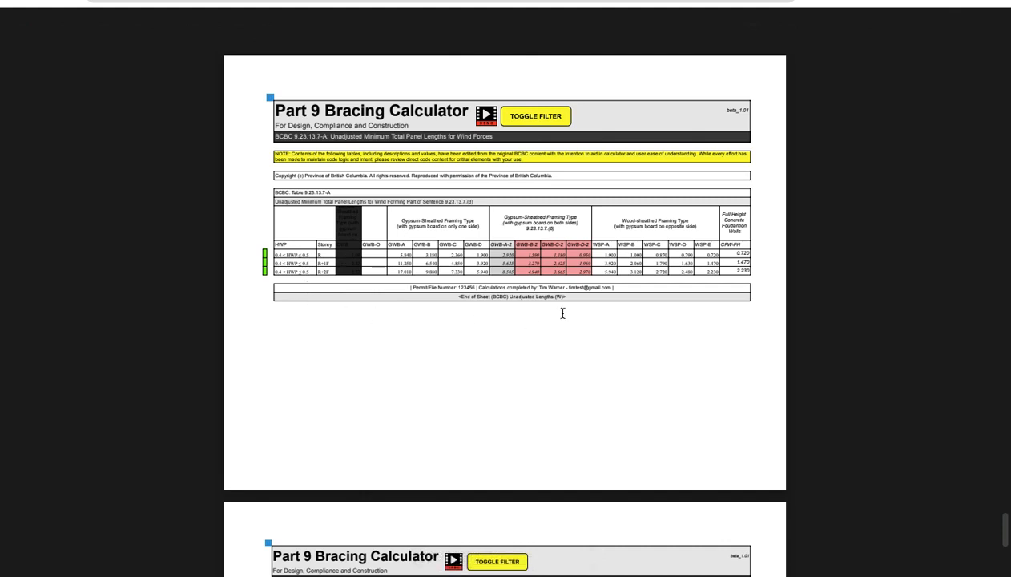
scroll(485, 366, "down", 1)
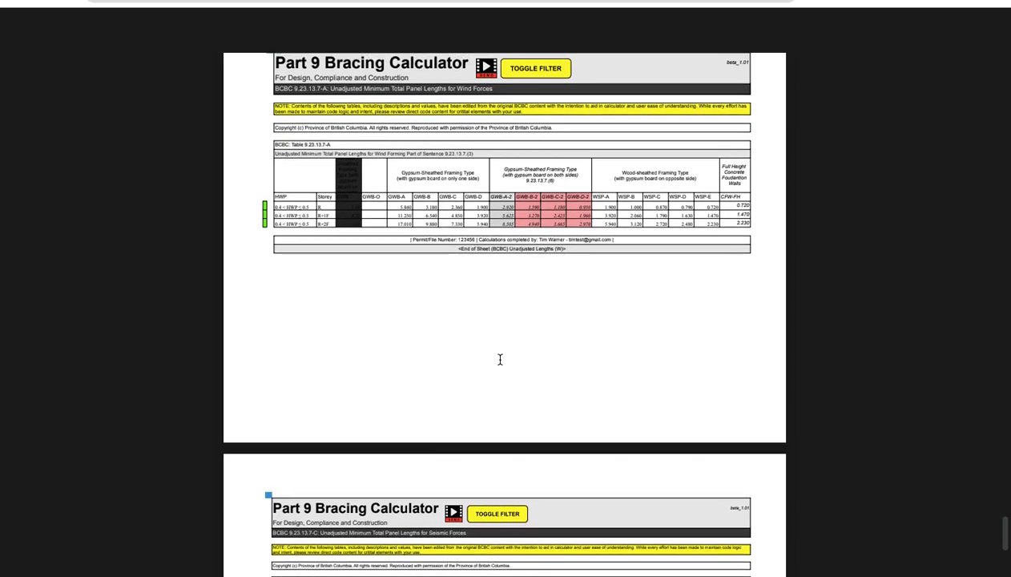
scroll(500, 359, "up", 2)
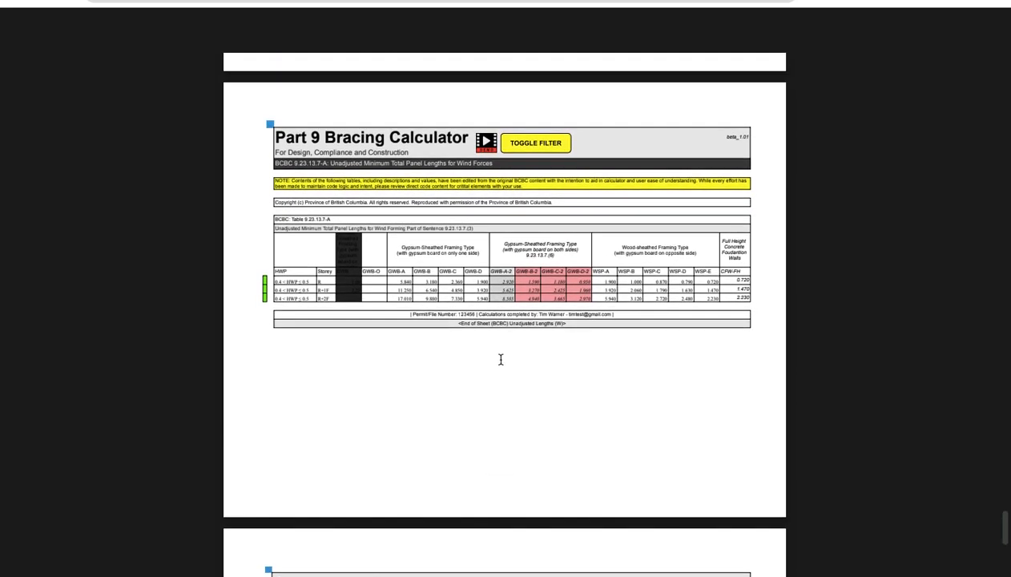
scroll(499, 359, "down", 7)
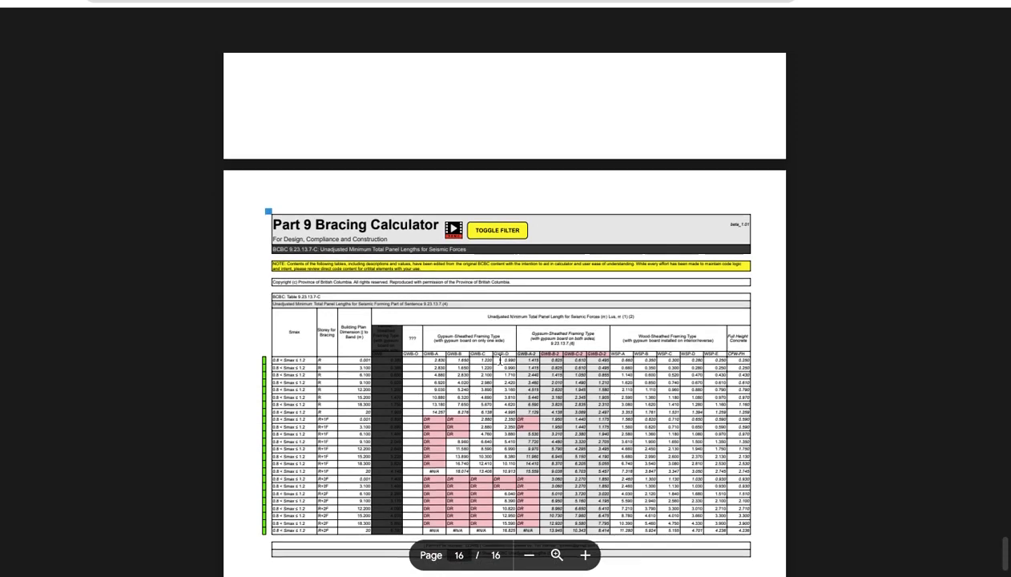
scroll(500, 359, "down", 1)
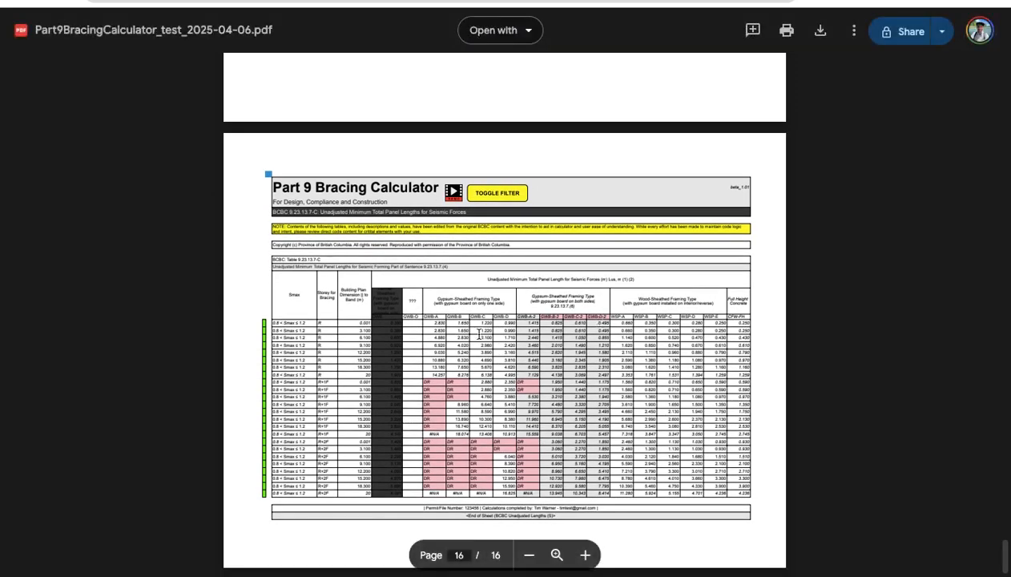
scroll(561, 325, "down", 1)
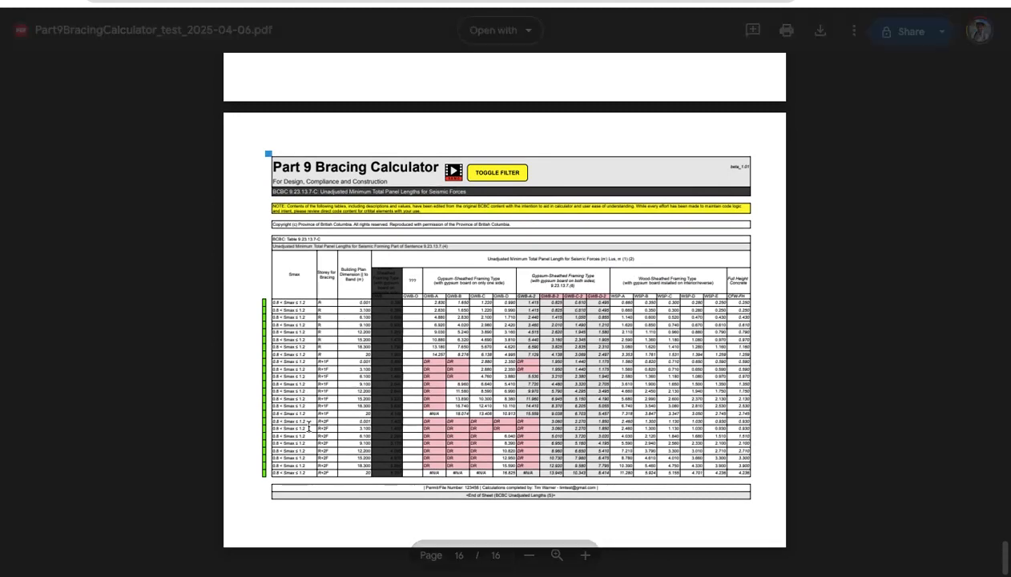
scroll(345, 360, "up", 3)
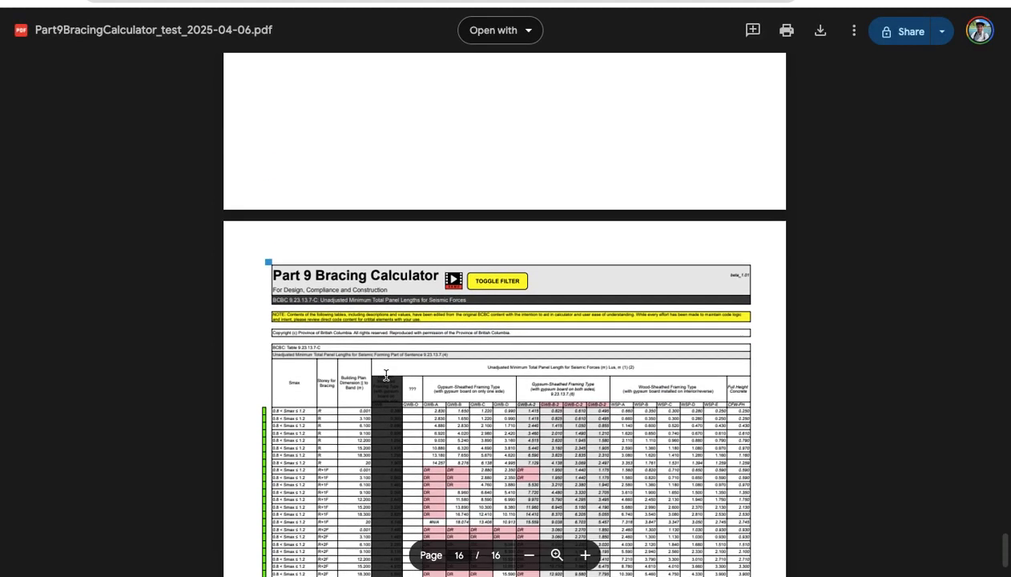
scroll(708, 278, "up", 3)
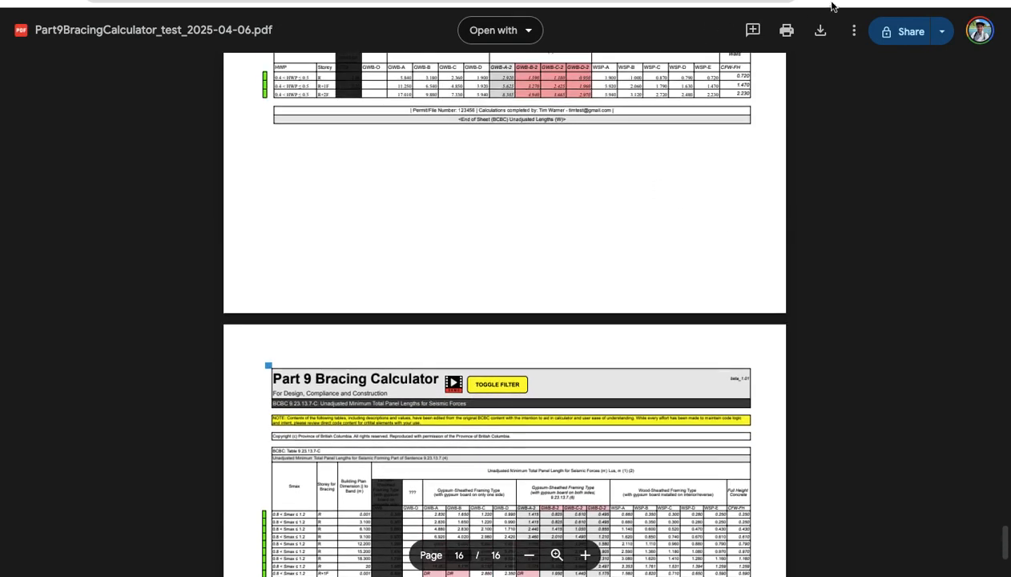